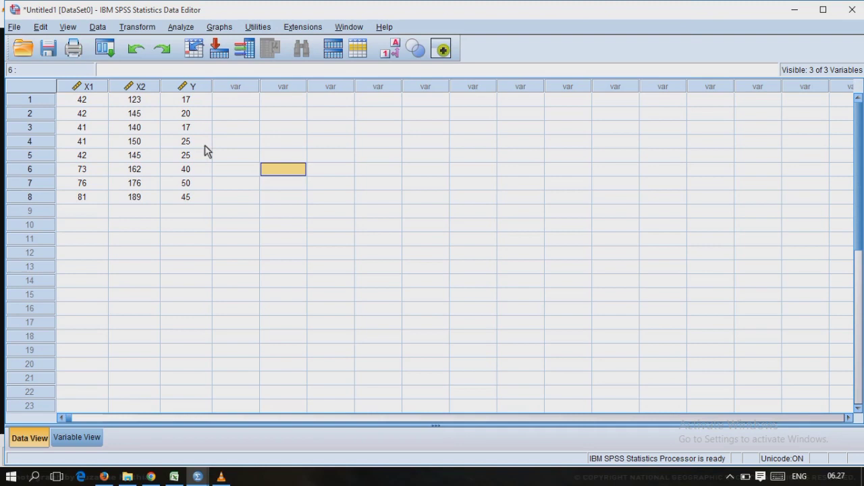
# Examine the names and labels of variables X1, X2 and Y in the variable definitions
pyautogui.click(222, 116)
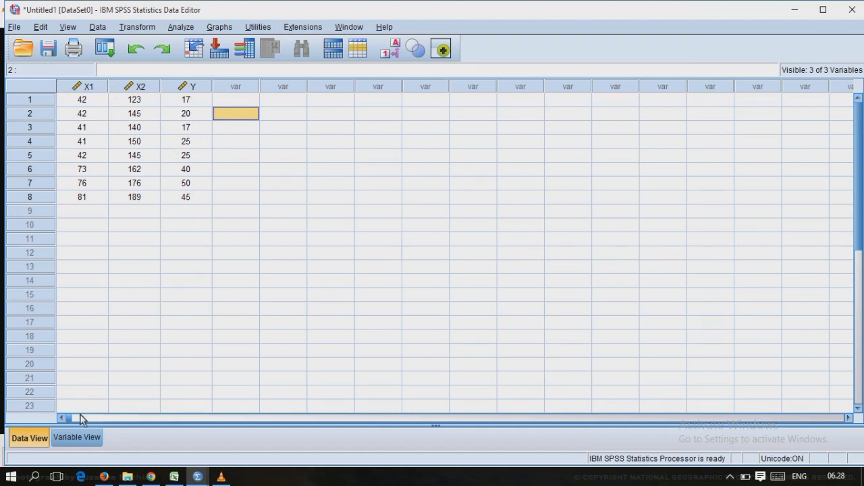
pyautogui.click(77, 438)
pyautogui.click(283, 85)
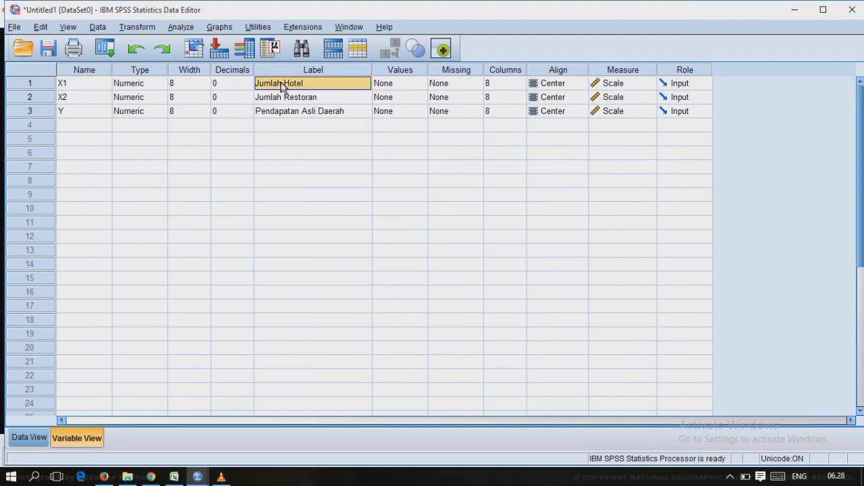
pyautogui.press('Down')
pyautogui.press('Down')
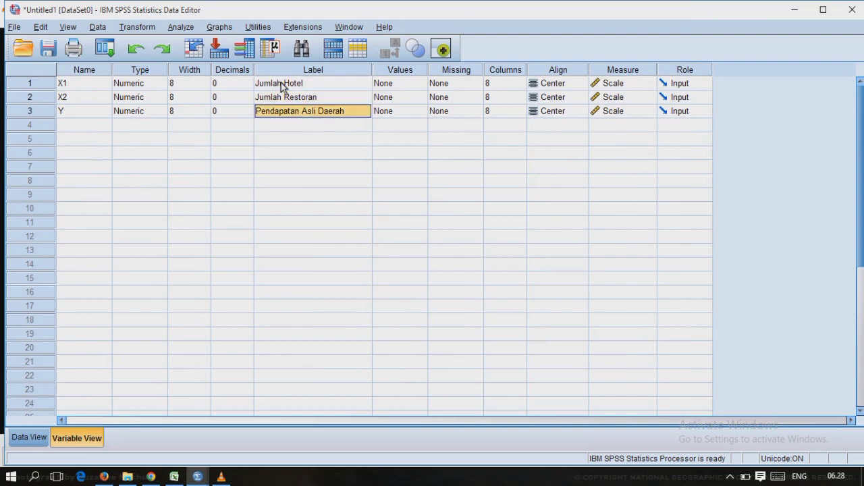
pyautogui.click(282, 85)
pyautogui.click(277, 97)
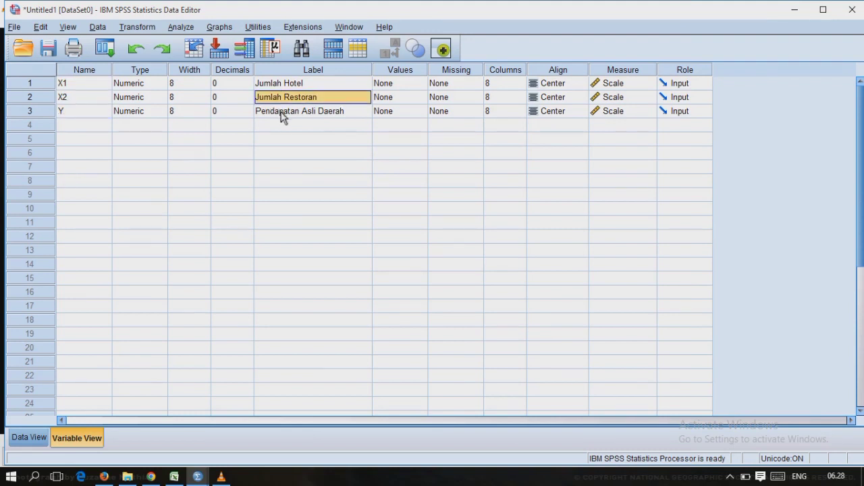
pyautogui.click(282, 111)
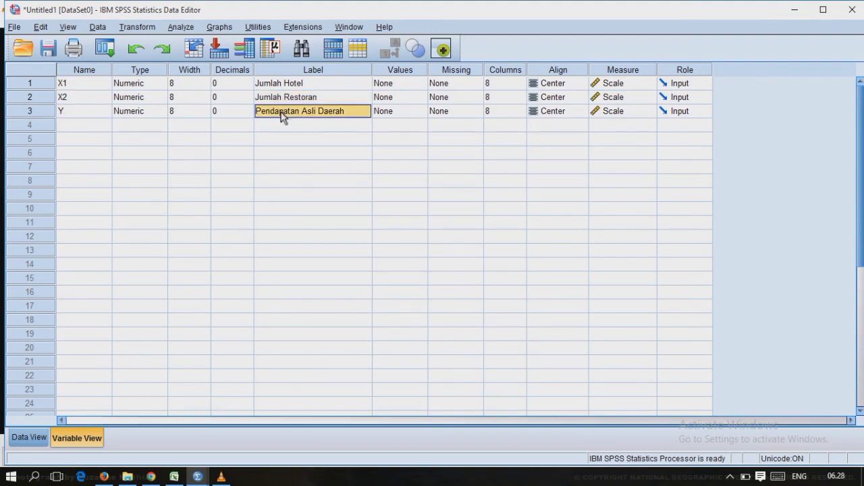
pyautogui.click(105, 116)
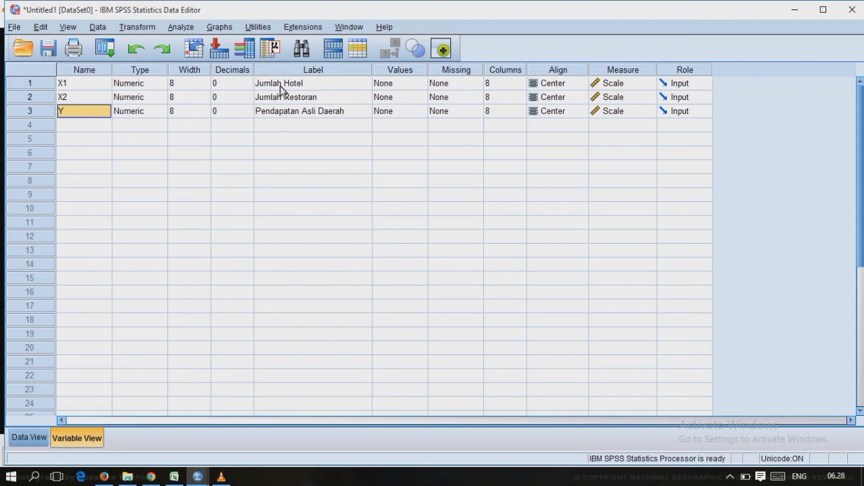
pyautogui.click(88, 84)
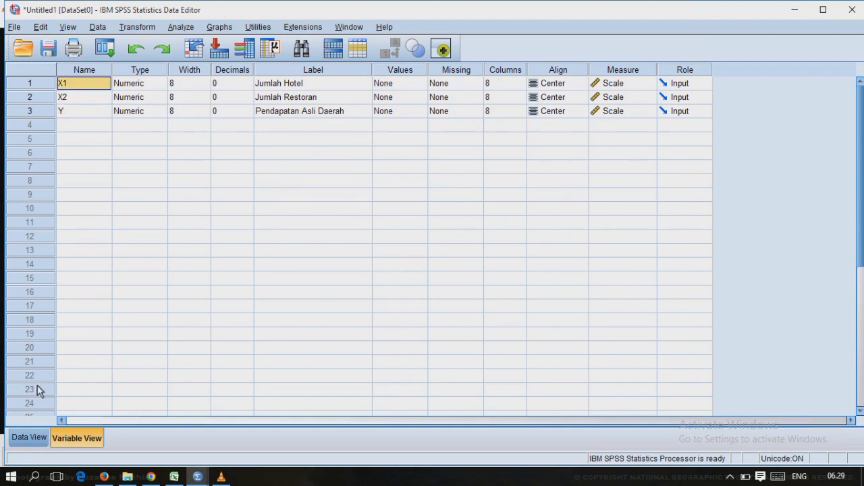
# Review the data values of X1, X2 and Y against their variable definitions
pyautogui.click(29, 438)
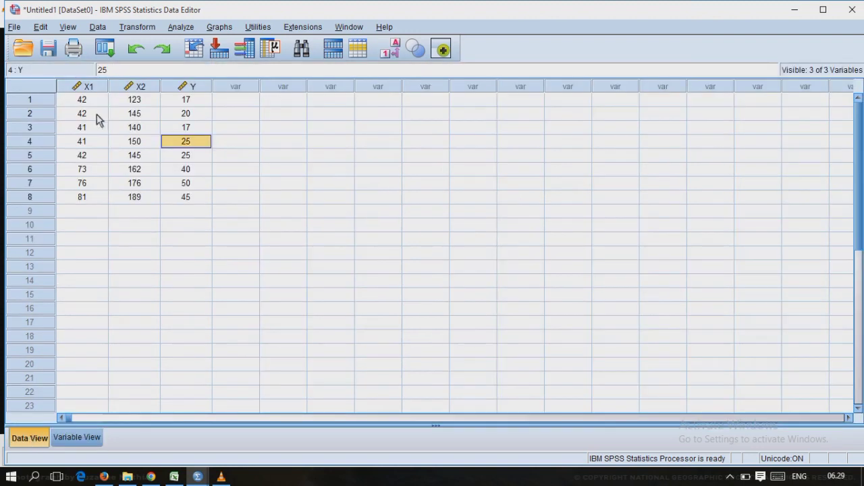
pyautogui.click(135, 113)
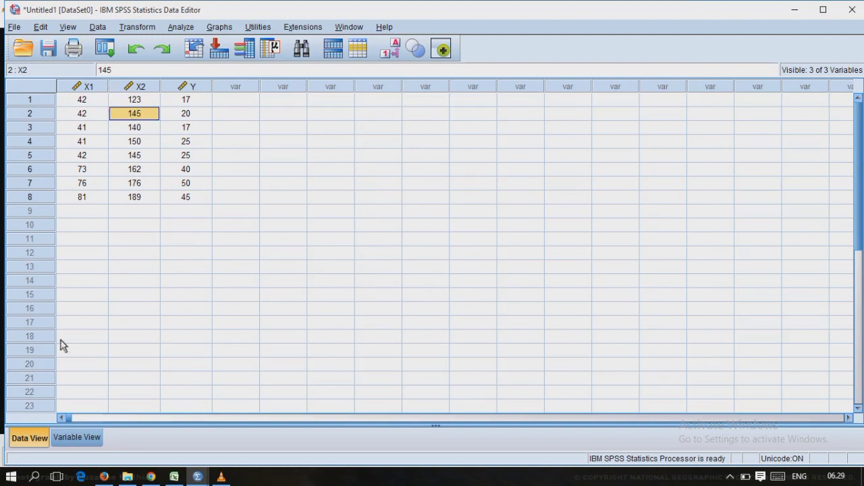
pyautogui.click(67, 442)
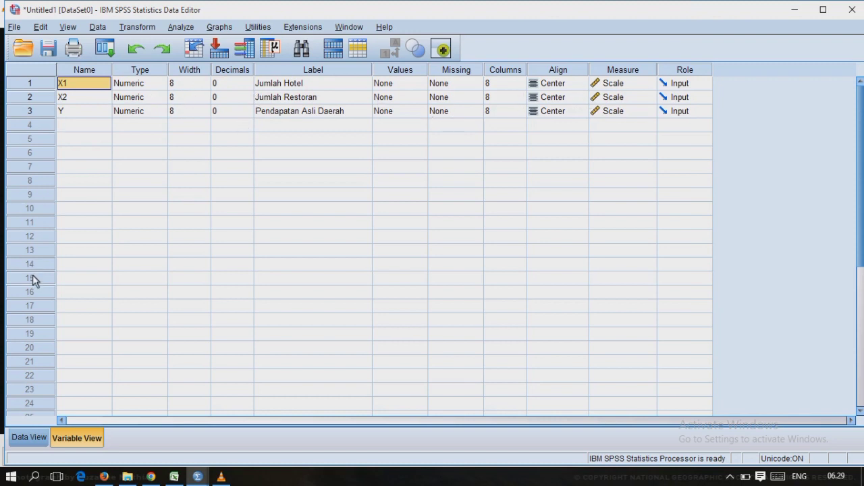
pyautogui.click(36, 437)
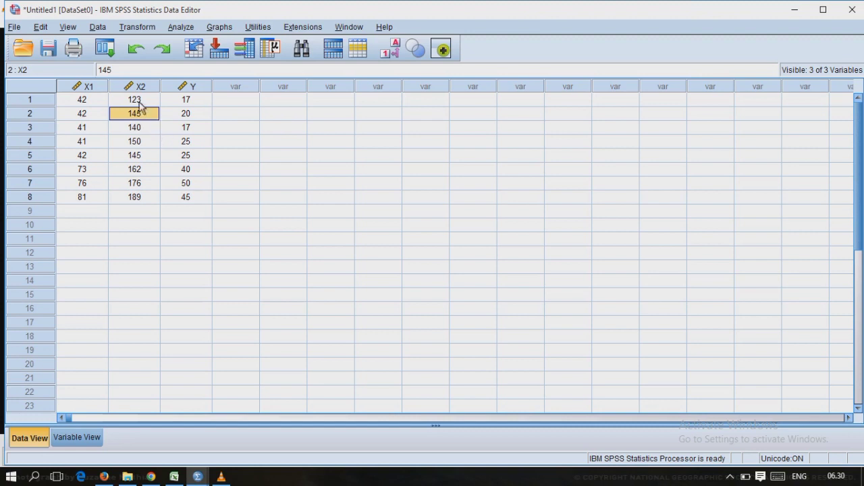
pyautogui.click(99, 92)
pyautogui.click(124, 88)
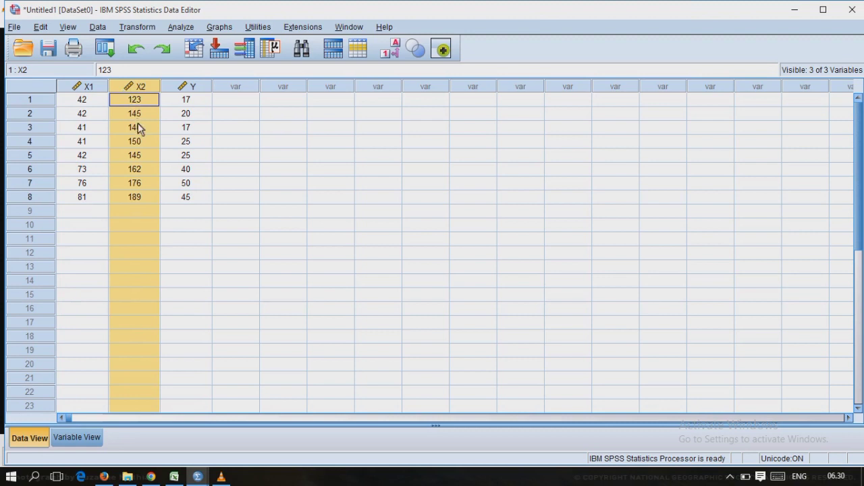
pyautogui.click(177, 133)
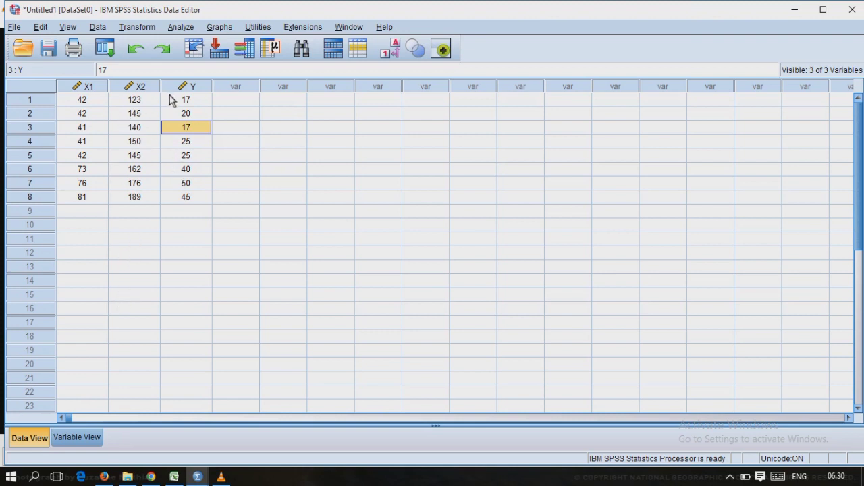
pyautogui.click(134, 197)
# Start a linear regression with Jumlah Hotel [X1] and Jumlah Restoran [X2] as the independent variables
pyautogui.click(181, 27)
pyautogui.moveTo(205, 74)
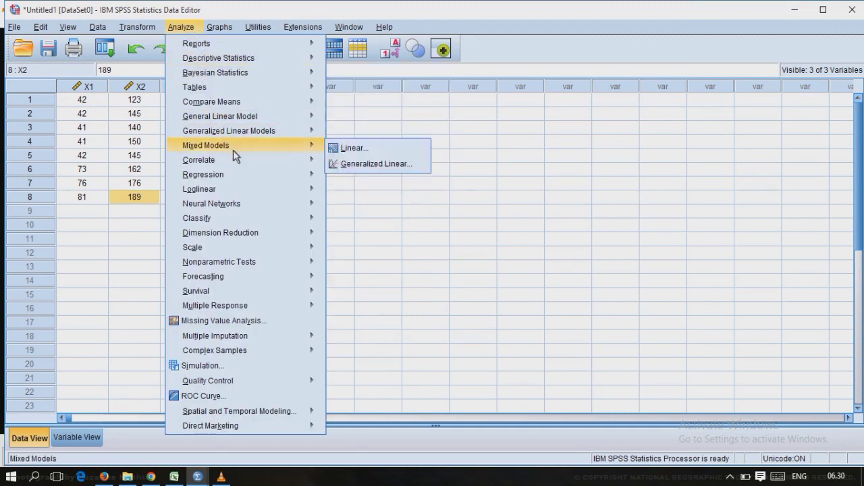
pyautogui.moveTo(287, 179)
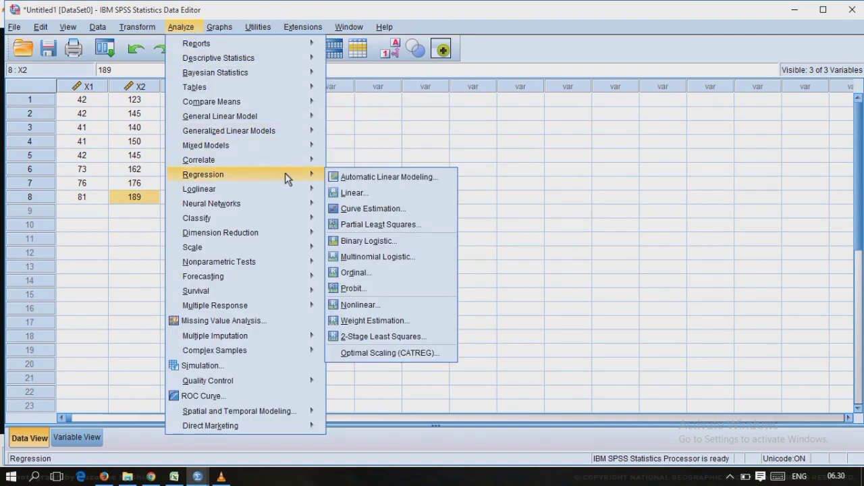
pyautogui.click(343, 193)
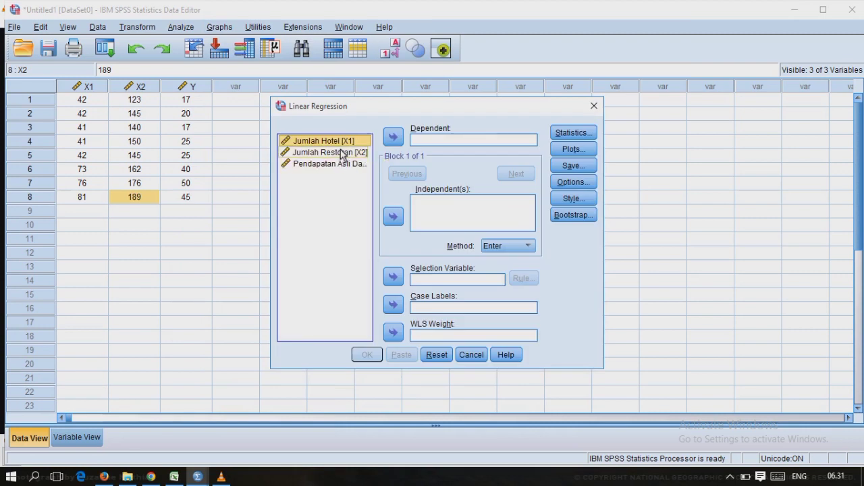
pyautogui.click(394, 216)
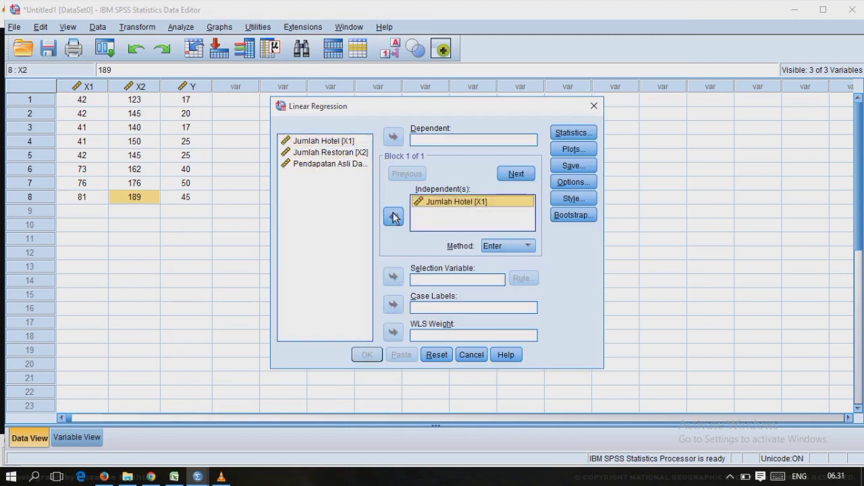
pyautogui.click(330, 153)
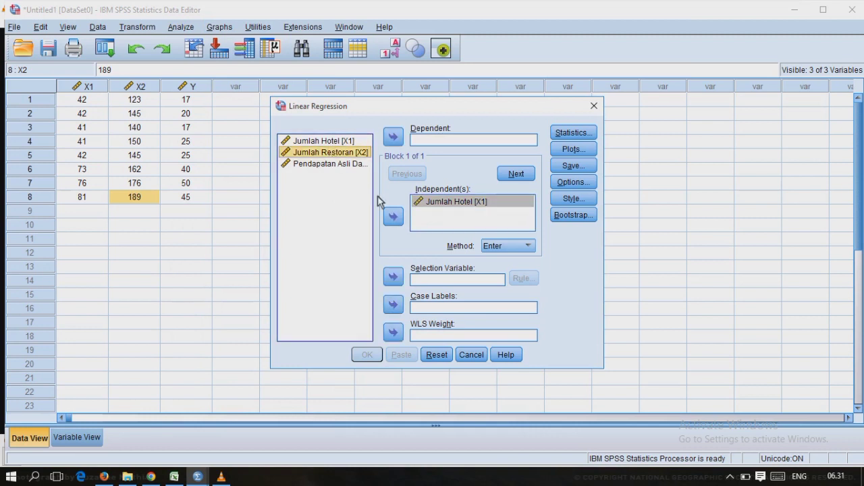
pyautogui.click(393, 217)
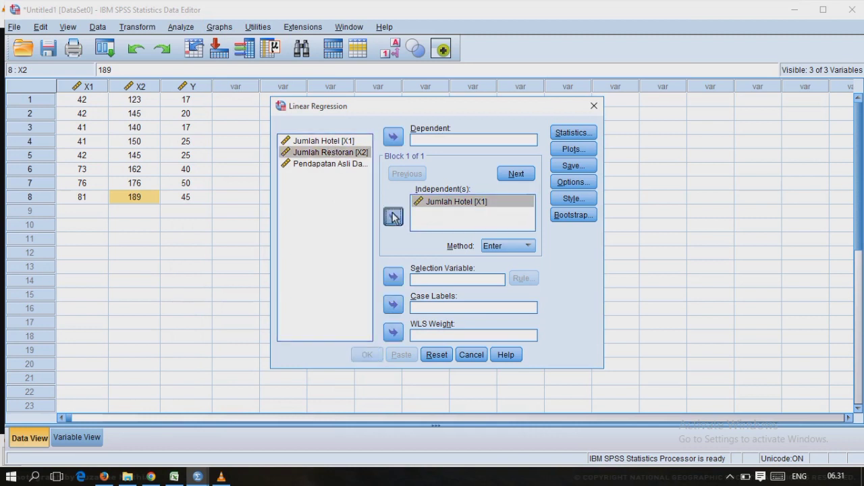
# Assign Pendapatan Asli Daerah [Y] as the dependent variable of the linear regression
pyautogui.click(357, 165)
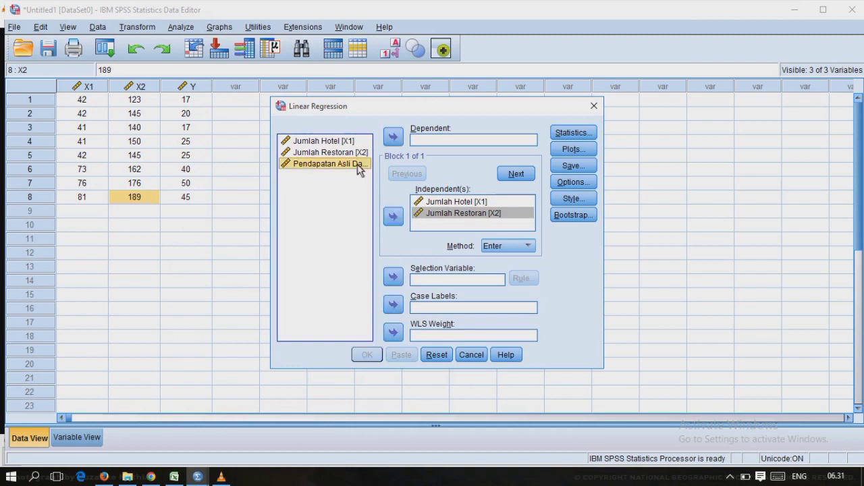
pyautogui.doubleClick(390, 140)
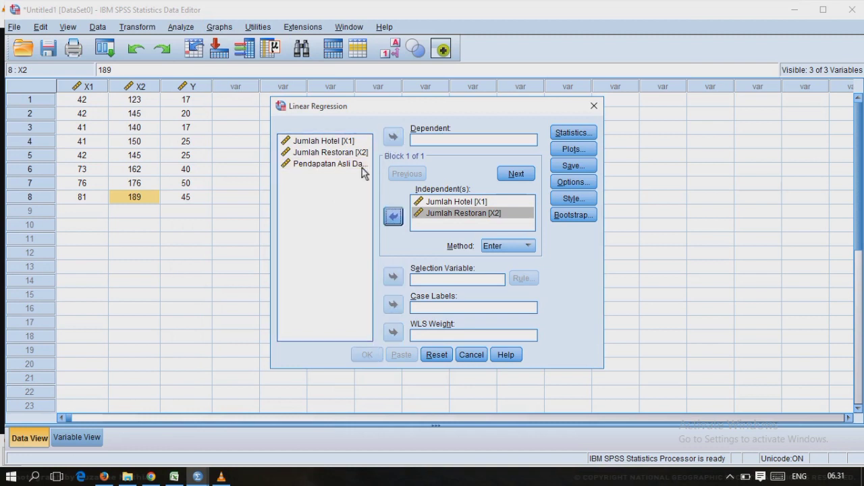
pyautogui.click(358, 164)
pyautogui.click(358, 165)
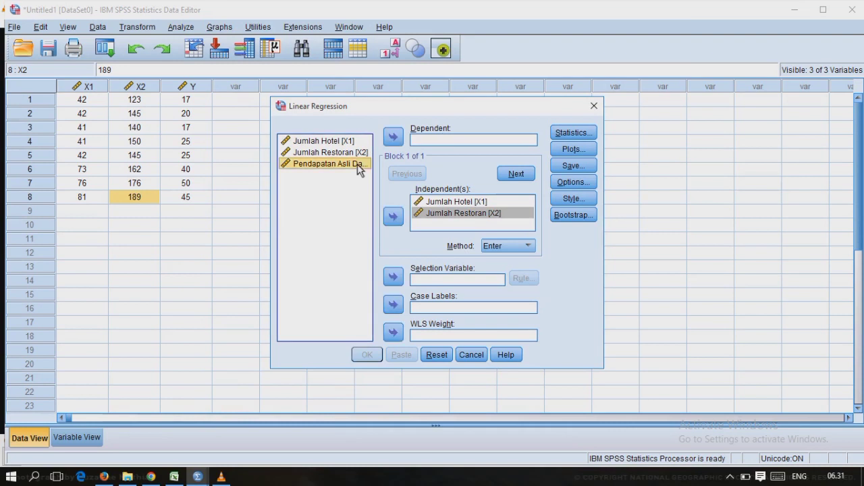
pyautogui.click(390, 140)
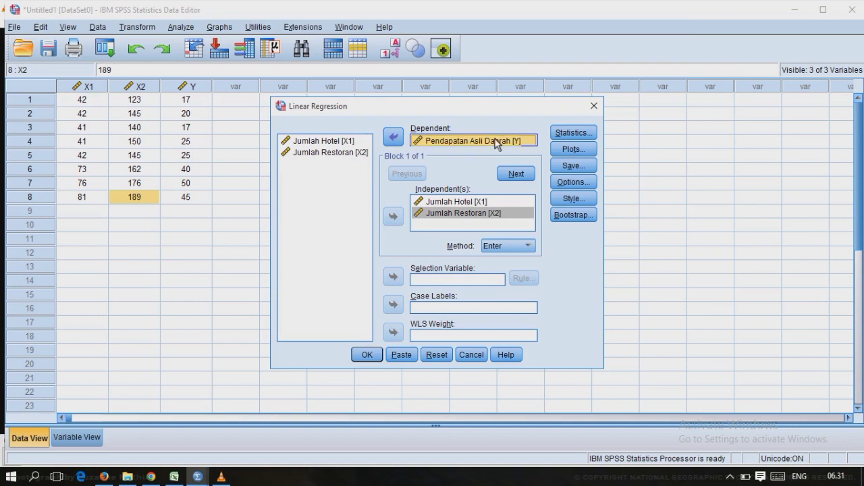
# Include R squared change in the regression statistics and run the analysis
pyautogui.click(566, 137)
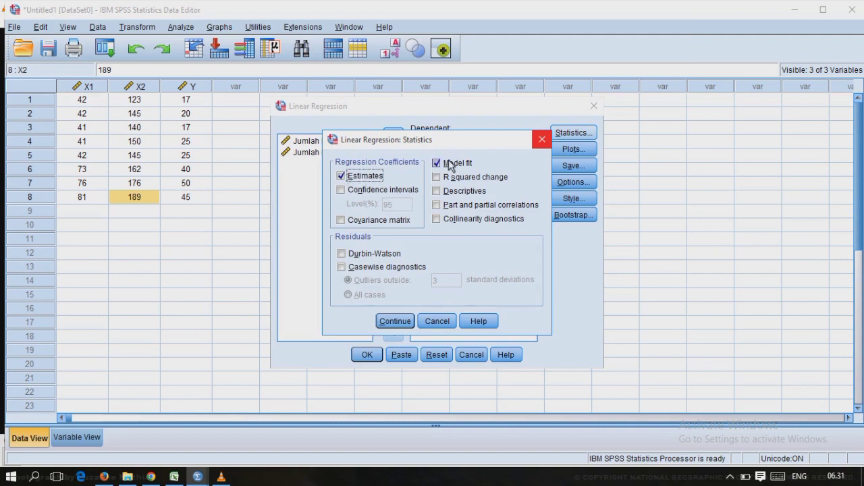
pyautogui.click(436, 177)
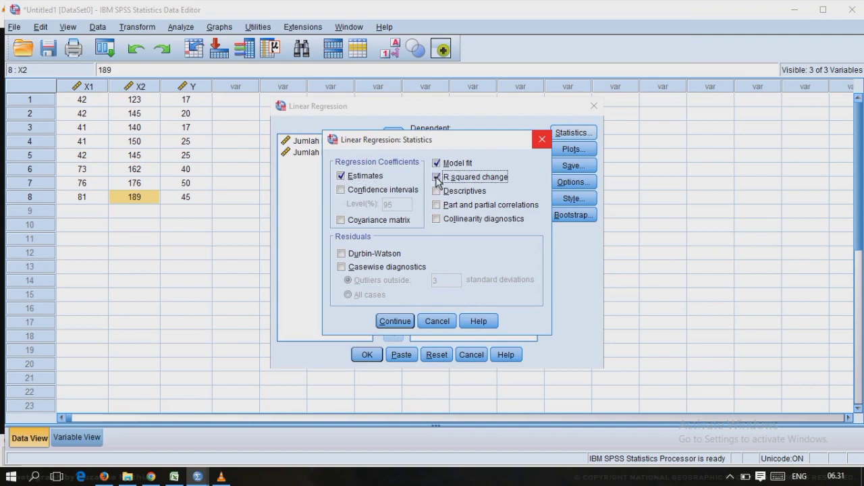
pyautogui.click(396, 321)
pyautogui.click(377, 356)
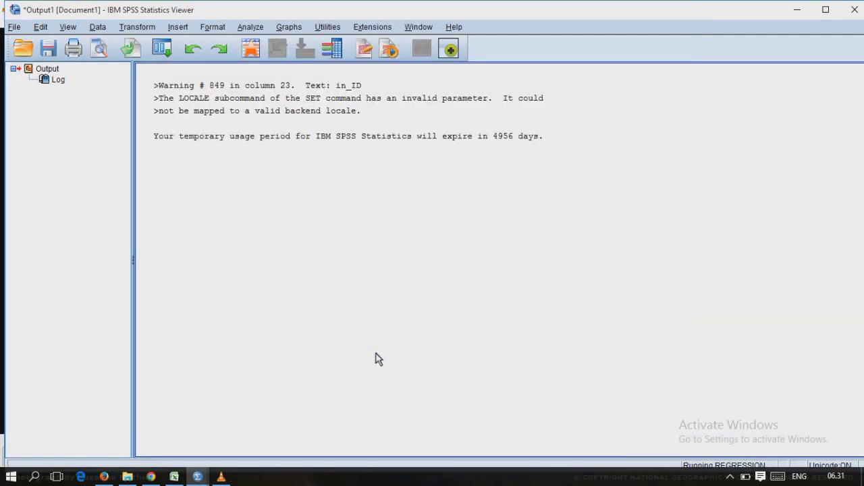
# Examine the regression output, including the Variables Entered/Removed, Model Summary, ANOVA and Coefficients tables
pyautogui.moveTo(862, 178); pyautogui.dragTo(862, 94)
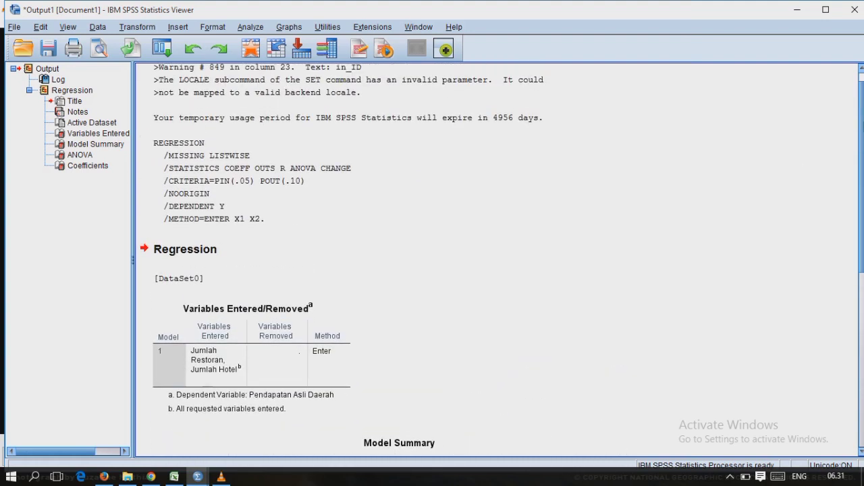
pyautogui.moveTo(863, 140); pyautogui.dragTo(863, 131)
pyautogui.press('Down')
pyautogui.press('Down')
pyautogui.press('Down')
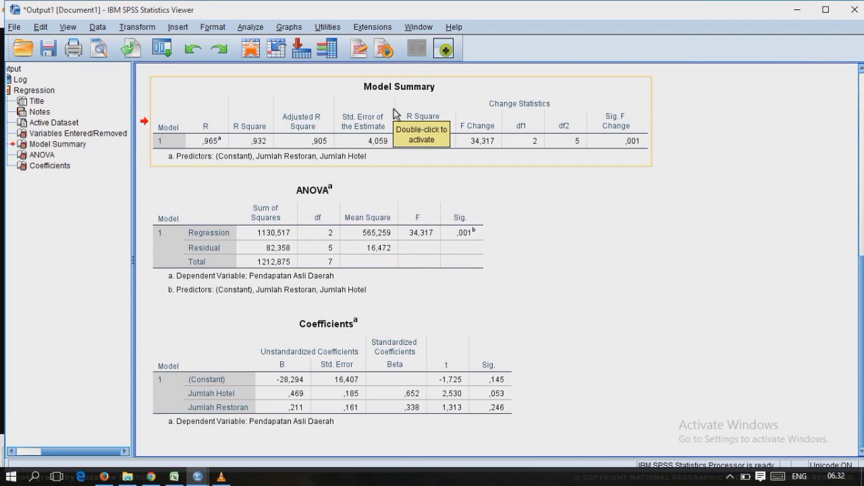
pyautogui.scroll(5, 396, 115)
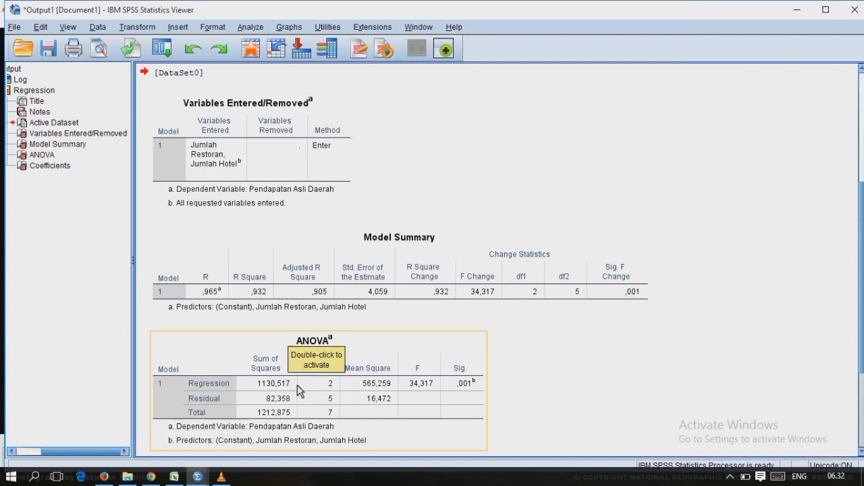
pyautogui.press('Down')
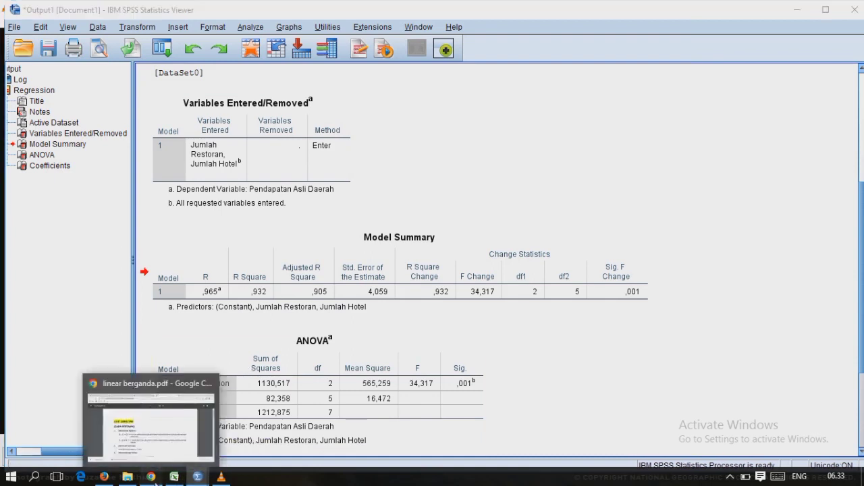
# Switch to linear berganda.pdf in Chrome and read the first F-test method, highlighting the heading "Menentukan hipotesis"
pyautogui.click(154, 477)
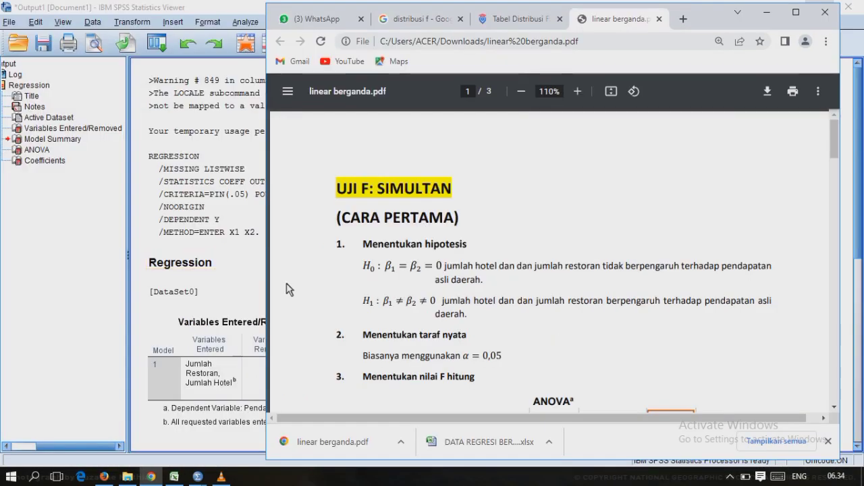
pyautogui.scroll(-10, 355, 222)
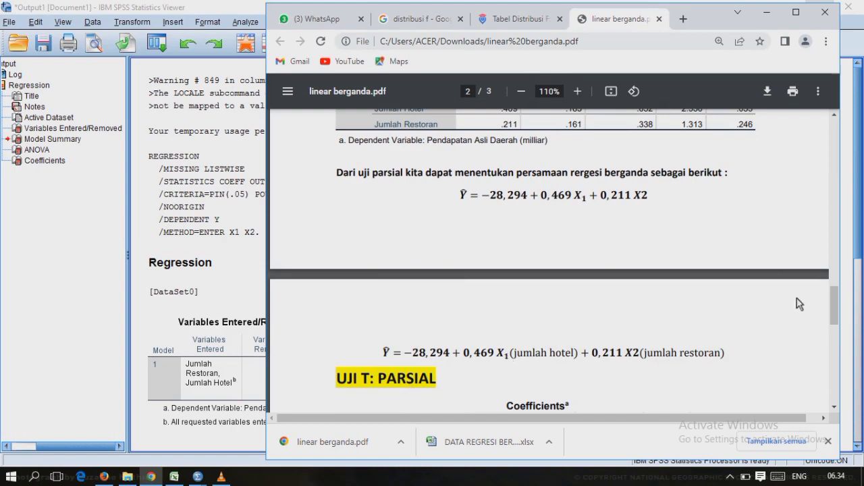
pyautogui.moveTo(836, 308); pyautogui.dragTo(825, 123)
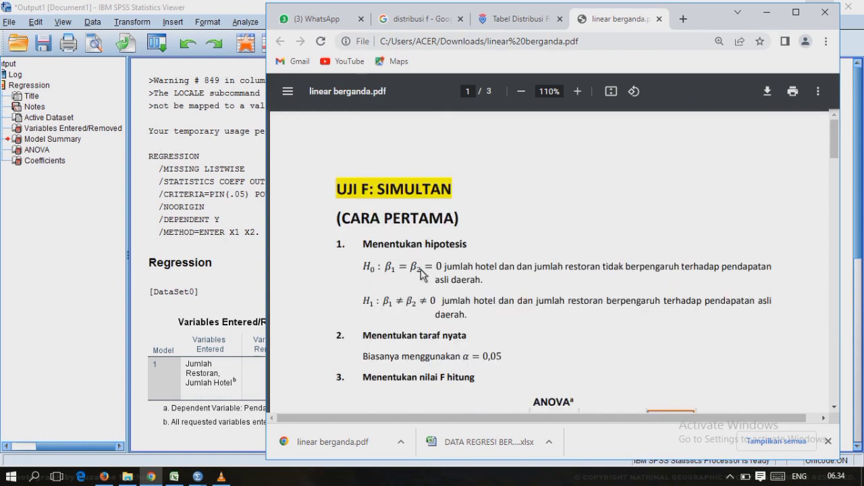
pyautogui.scroll(-3, 419, 272)
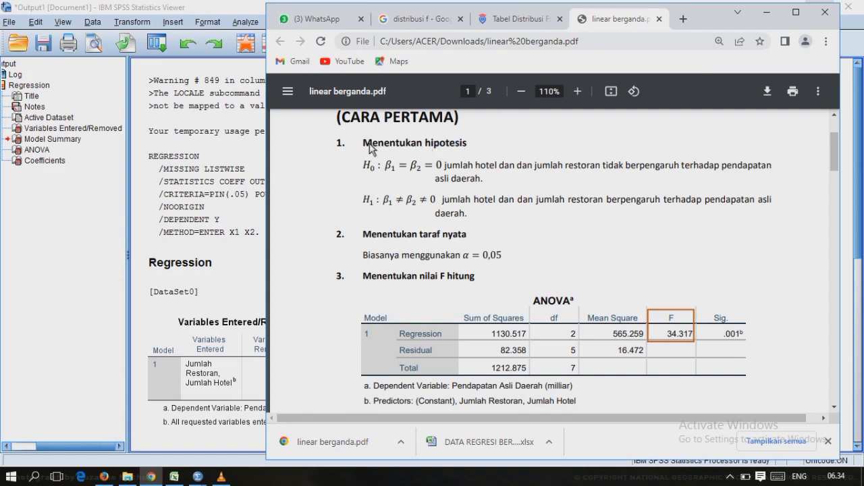
pyautogui.moveTo(370, 148); pyautogui.dragTo(466, 150)
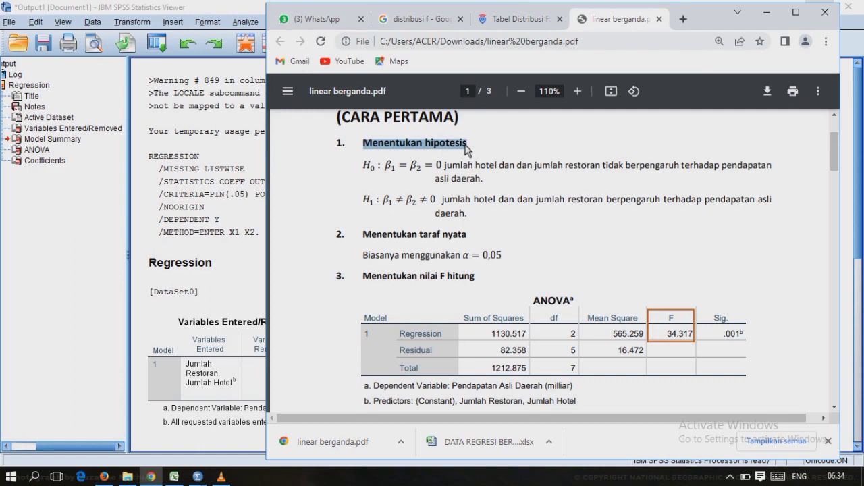
# Read the first method's hypotheses, significance level and calculated F value, highlighting the H0 equation and the F figure in the ANOVA table
pyautogui.click(465, 170)
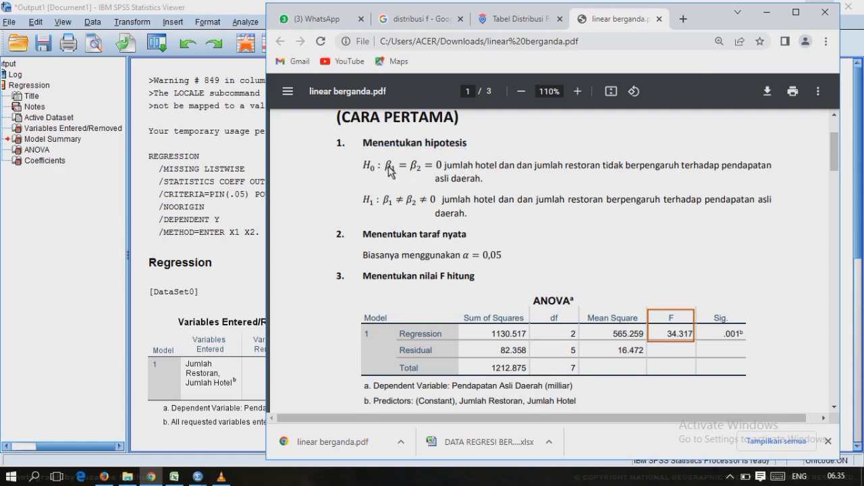
pyautogui.moveTo(365, 169); pyautogui.dragTo(427, 170)
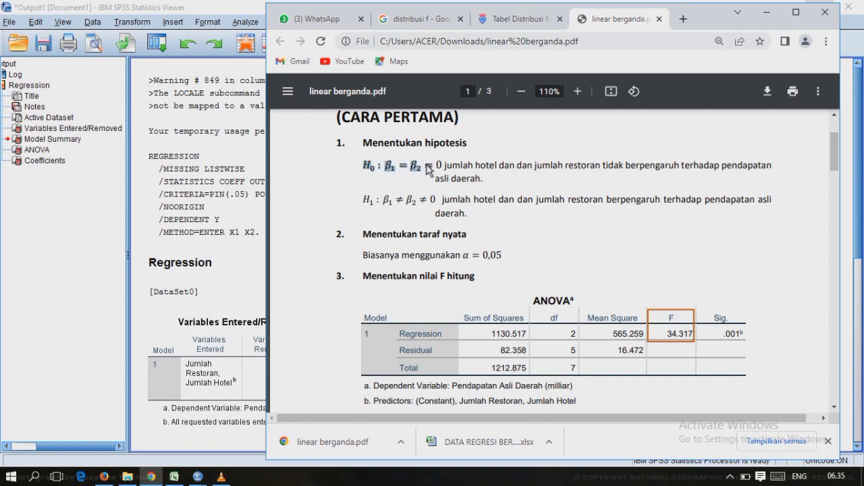
pyautogui.click(430, 188)
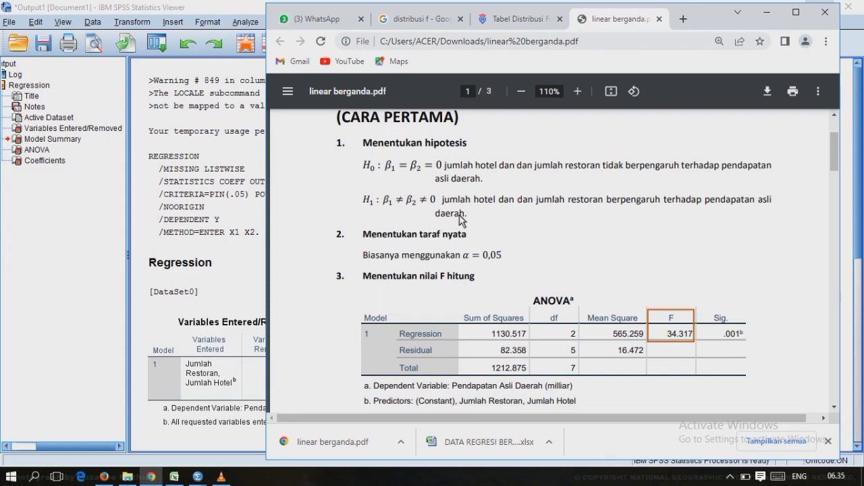
pyautogui.scroll(-1, 460, 220)
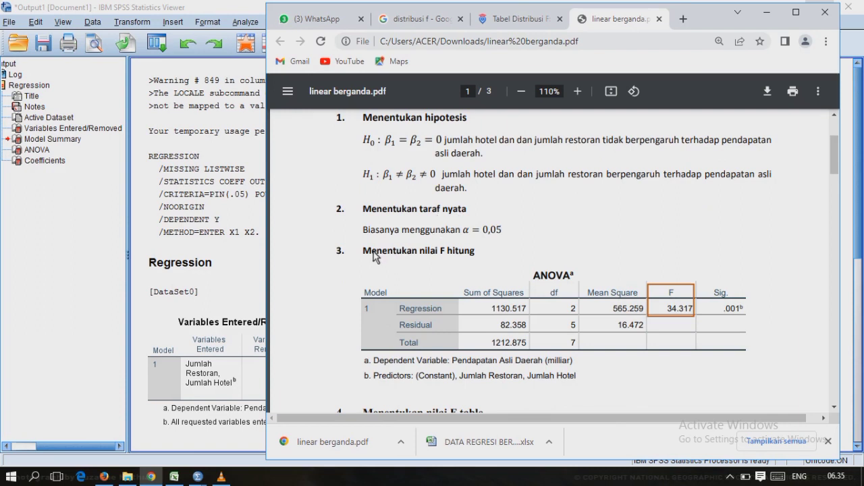
pyautogui.scroll(-1, 375, 257)
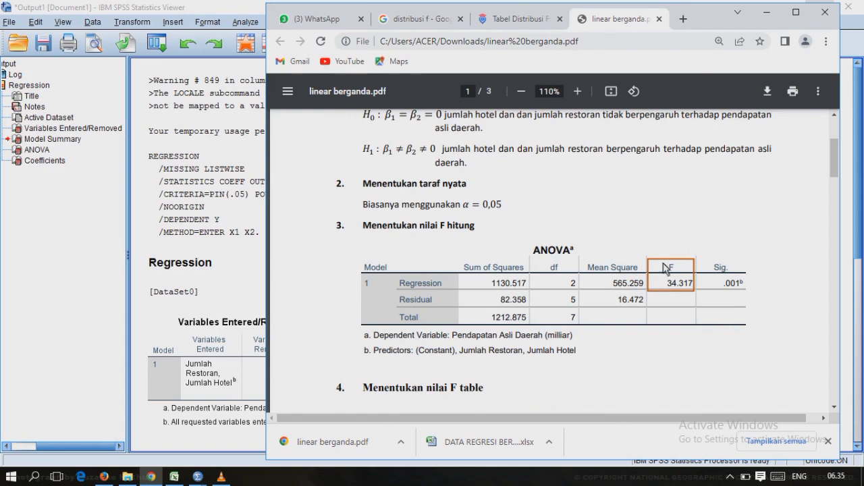
pyautogui.moveTo(668, 284); pyautogui.dragTo(691, 282)
pyautogui.scroll(-3, 454, 390)
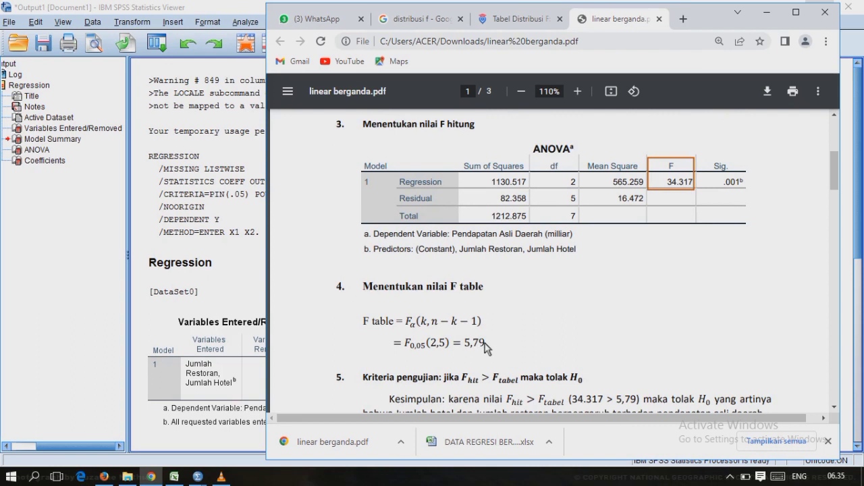
# Highlight the F table result in section 4 and view the 5% F distribution table on the tambahpinter.com page
pyautogui.moveTo(486, 346); pyautogui.dragTo(469, 347)
pyautogui.click(488, 345)
pyautogui.hotkey('ctrl', 'shift', 'Tab')
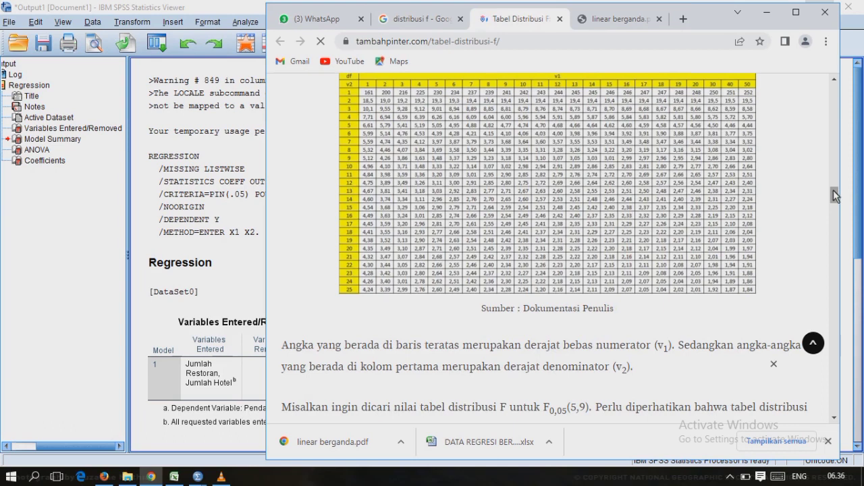
pyautogui.scroll(2, 627, 178)
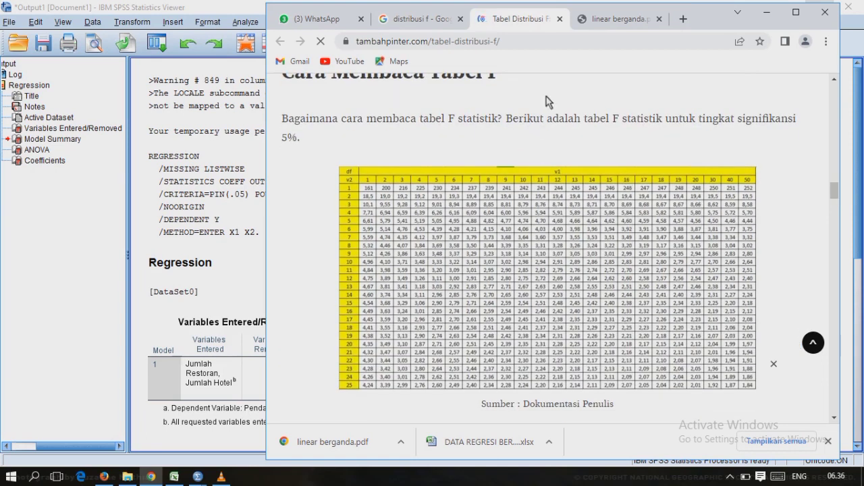
# Return to linear berganda.pdf and read the F table formula in section 4 together with the significance level in section 2
pyautogui.click(623, 22)
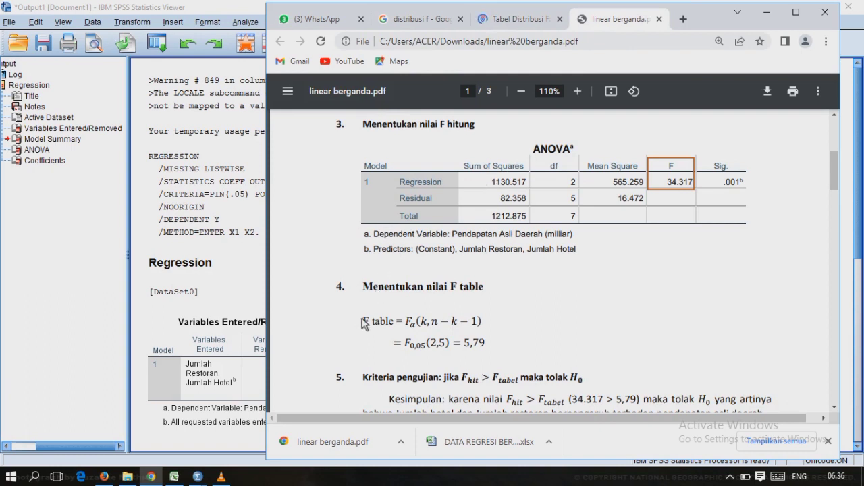
pyautogui.moveTo(363, 325); pyautogui.dragTo(471, 327)
pyautogui.click(479, 327)
pyautogui.scroll(2, 837, 183)
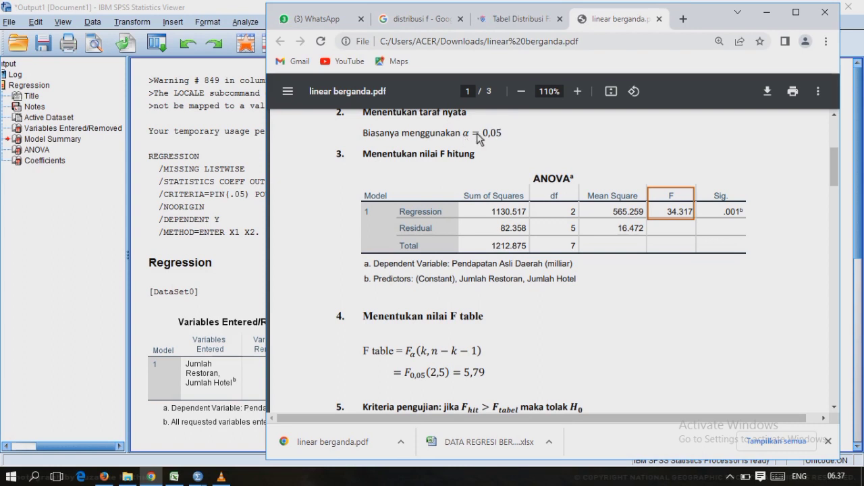
pyautogui.scroll(-2, 437, 267)
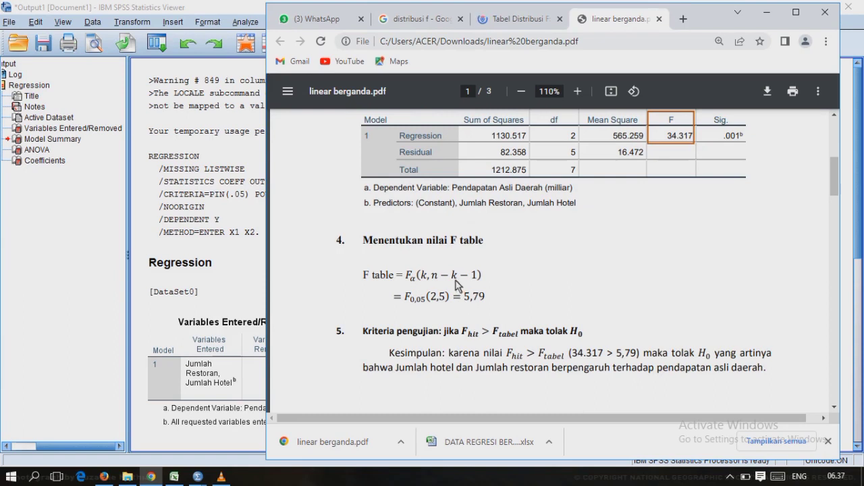
# Switch to the SPSS Data Editor and select case 8 to check the number of observations
pyautogui.click(198, 477)
pyautogui.click(166, 442)
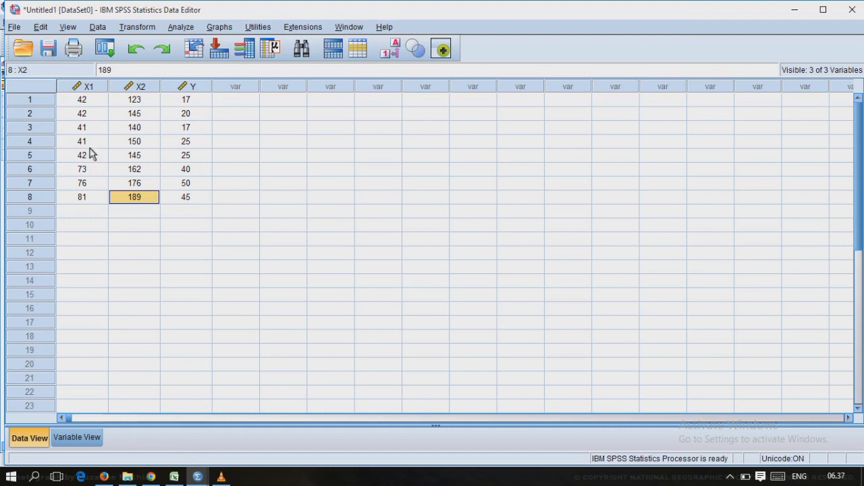
pyautogui.click(51, 197)
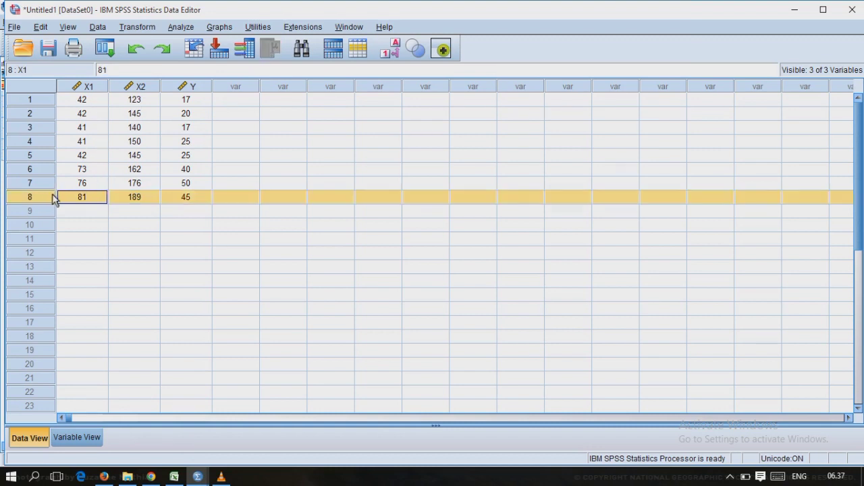
# Switch back to the PDF in Chrome, highlight the F table calculation, and look up F0,05(2,5) in the F distribution table
pyautogui.moveTo(197, 477)
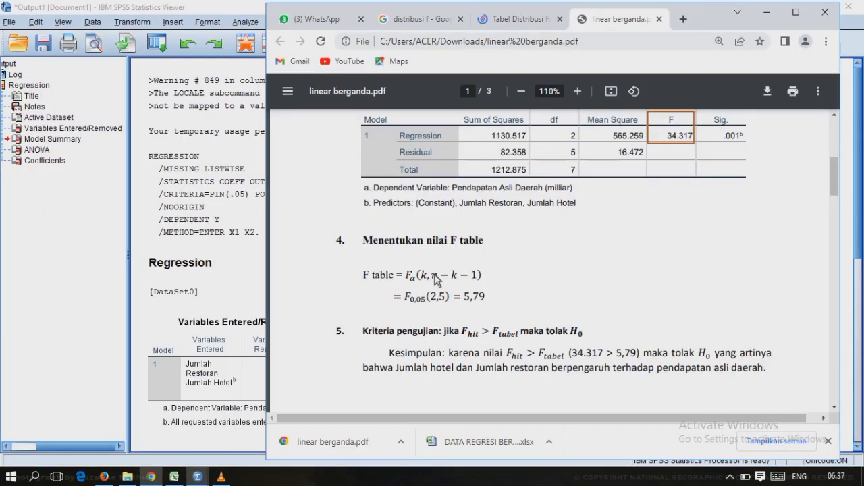
pyautogui.moveTo(405, 299); pyautogui.dragTo(486, 298)
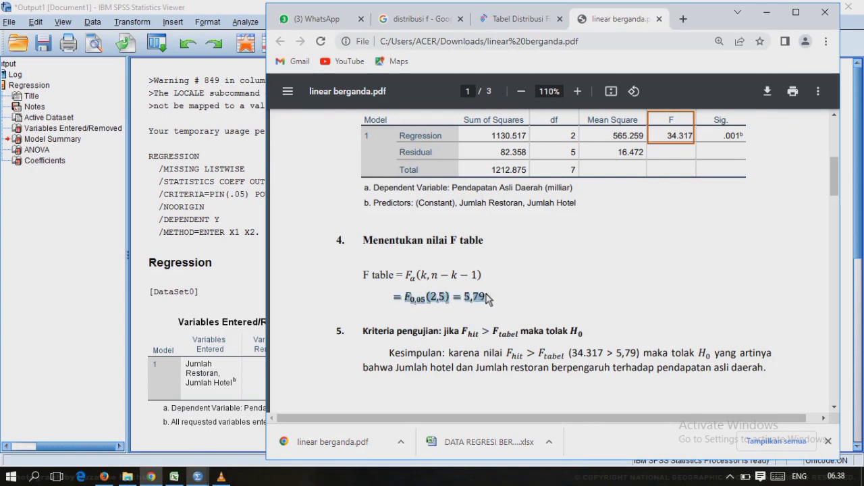
pyautogui.click(488, 299)
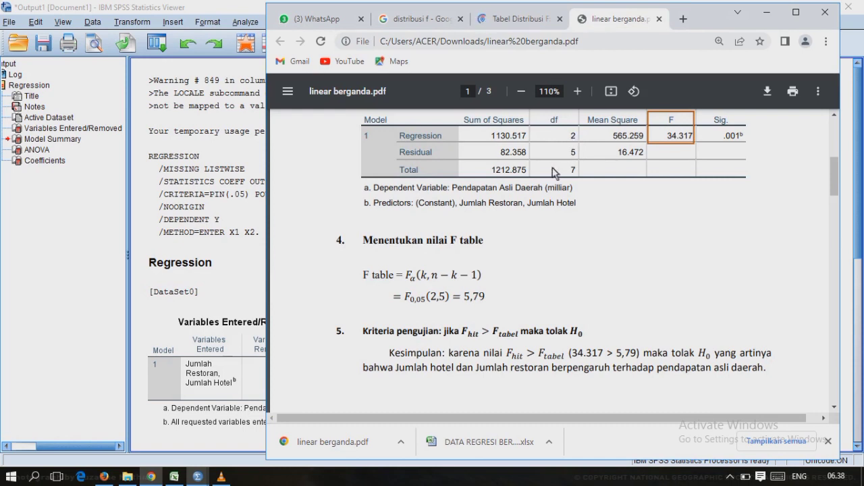
pyautogui.moveTo(489, 297); pyautogui.dragTo(466, 296)
pyautogui.click(477, 303)
pyautogui.click(512, 20)
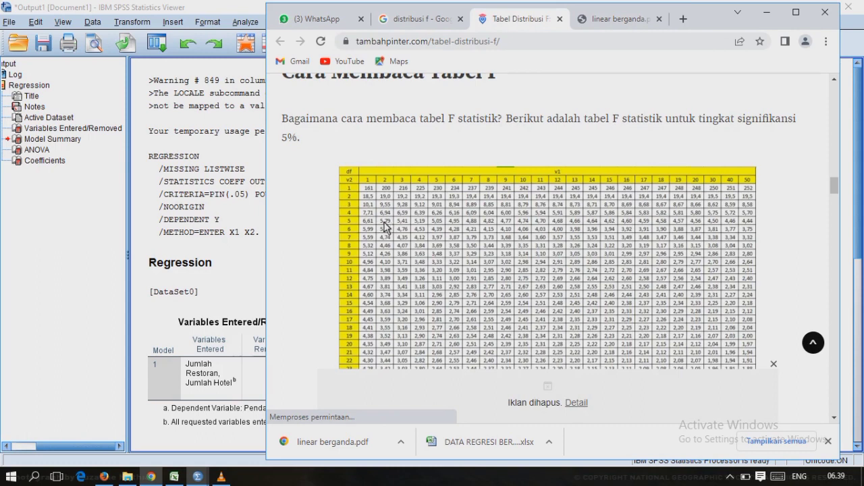
# Return to linear berganda.pdf and read the test criterion and conclusion in section 5, highlighting the comparison of the two F values
pyautogui.click(610, 21)
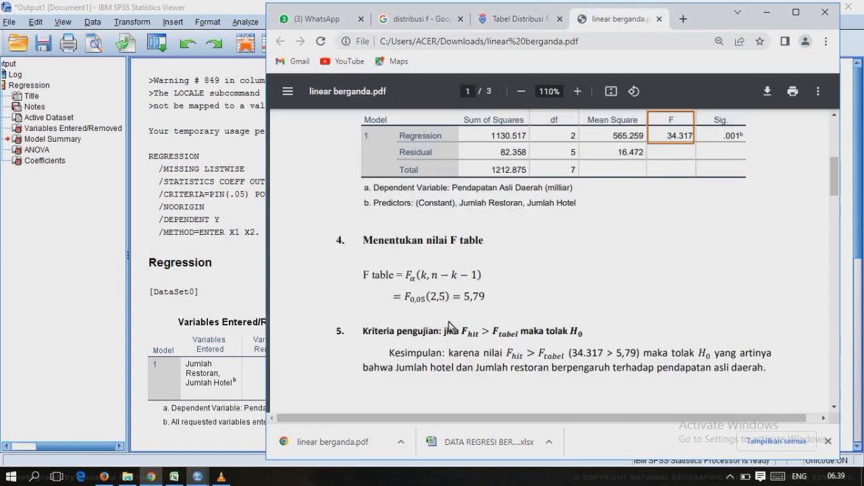
pyautogui.scroll(-1, 437, 337)
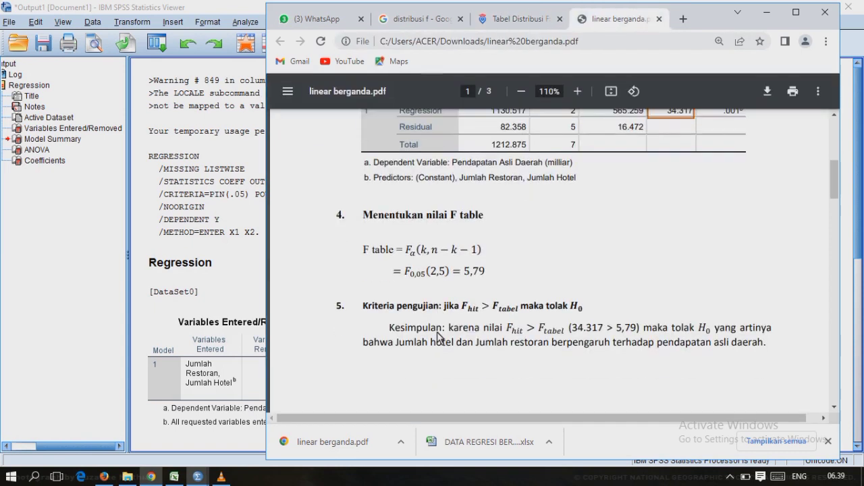
pyautogui.scroll(-1, 438, 330)
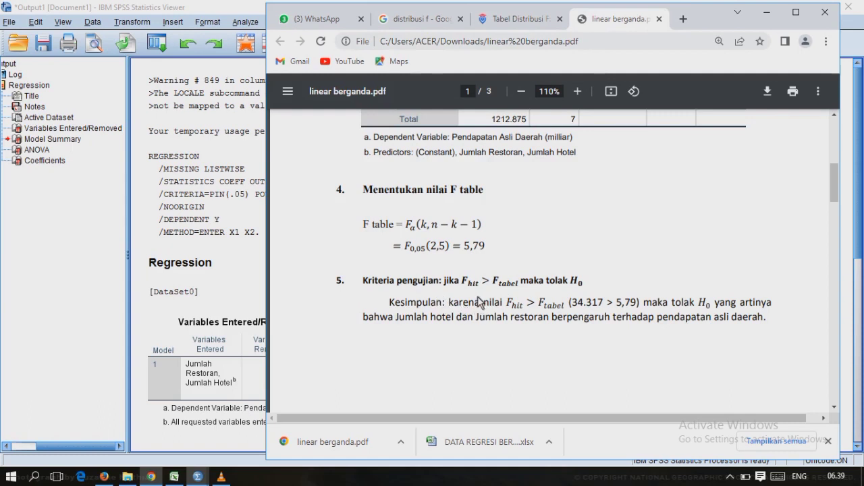
pyautogui.moveTo(576, 302); pyautogui.dragTo(637, 308)
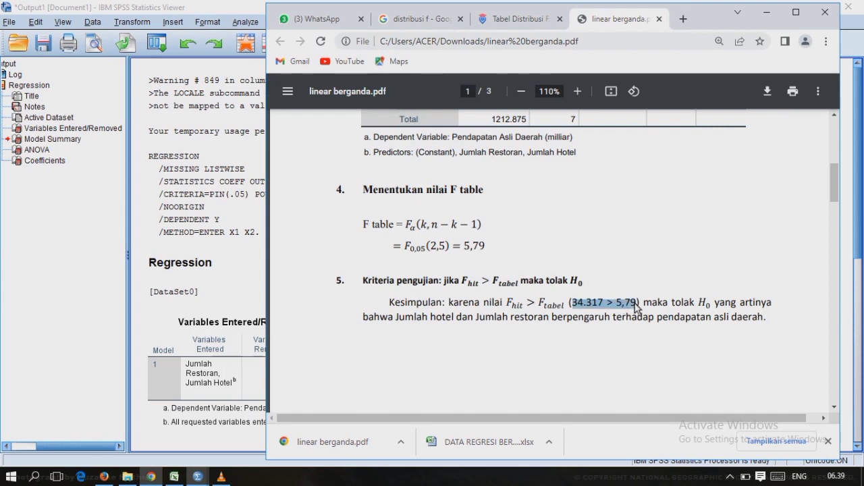
pyautogui.click(637, 308)
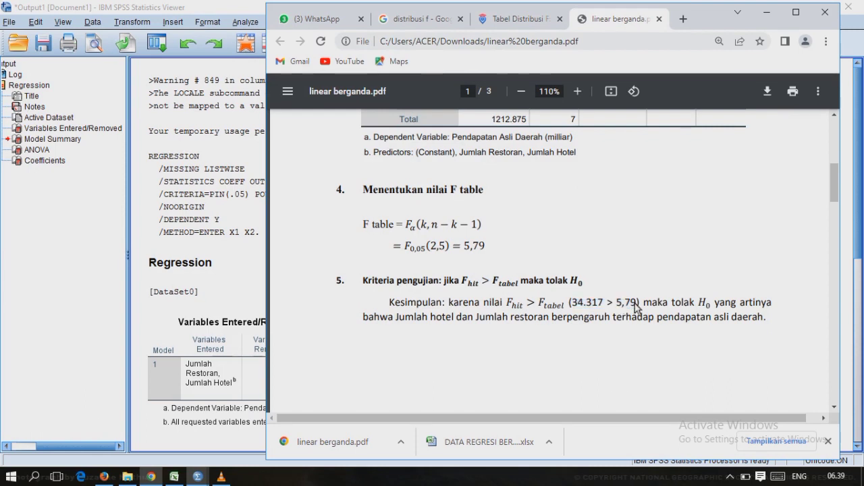
pyautogui.moveTo(619, 303); pyautogui.dragTo(636, 307)
pyautogui.click(636, 307)
# Go back to the first method's hypotheses, highlight the H1 statement, and review the method through to its conclusion
pyautogui.moveTo(835, 177); pyautogui.dragTo(831, 151)
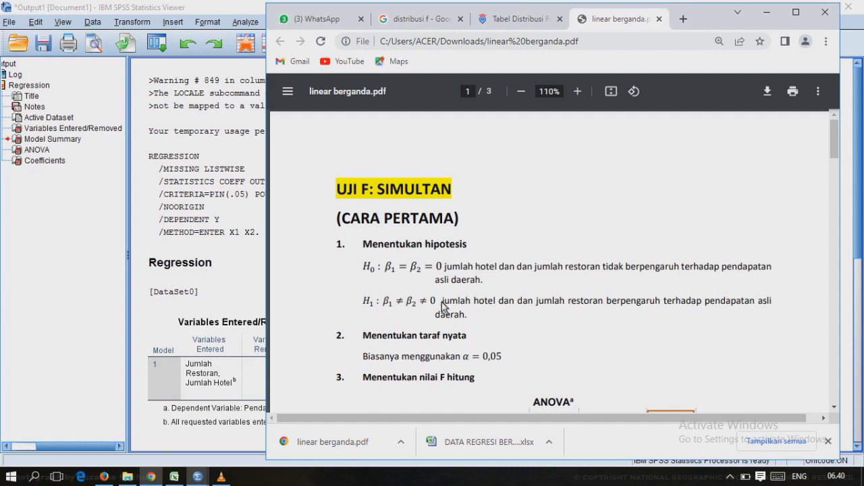
pyautogui.moveTo(442, 305); pyautogui.dragTo(474, 318)
pyautogui.click(474, 317)
pyautogui.scroll(-3, 368, 243)
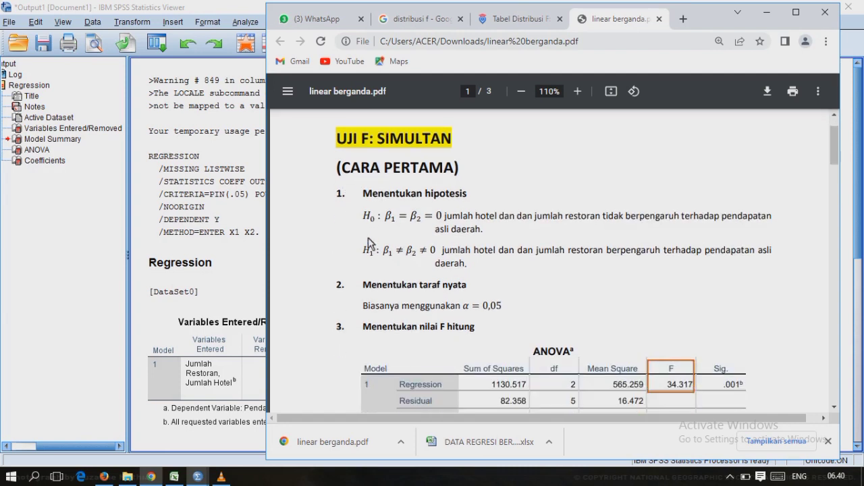
pyautogui.scroll(-3, 368, 242)
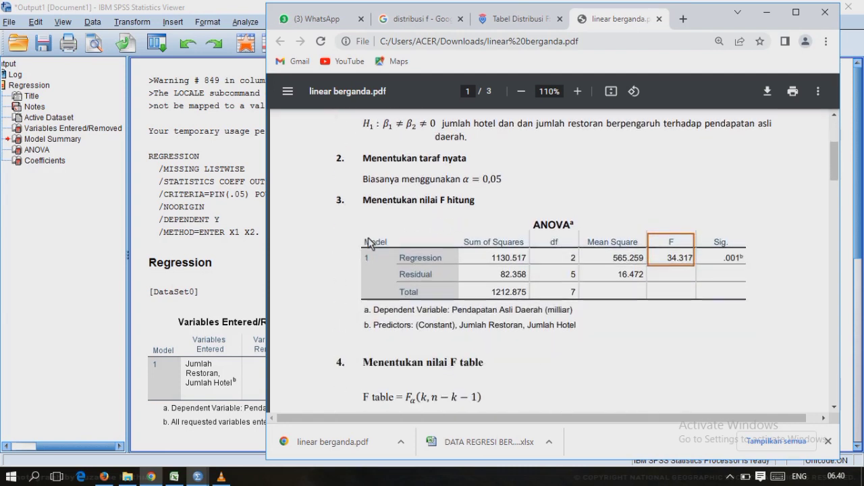
pyautogui.scroll(-3, 368, 243)
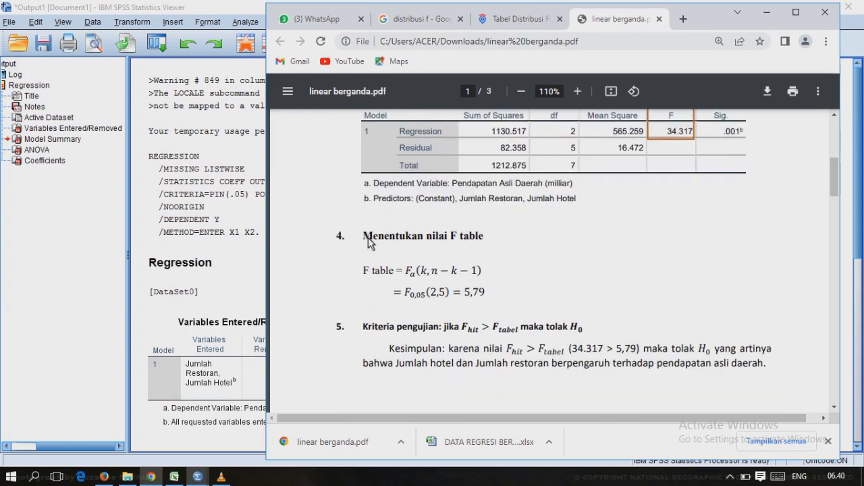
# Read the second F-test method (CARA KEDUA) on page 2, highlighting the "Kriteria pengujian" line in section 3
pyautogui.scroll(-5, 368, 243)
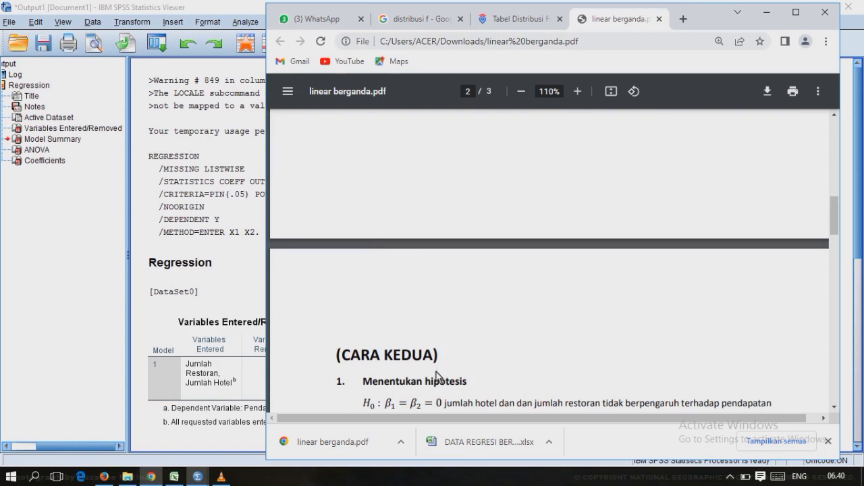
pyautogui.scroll(-3, 437, 385)
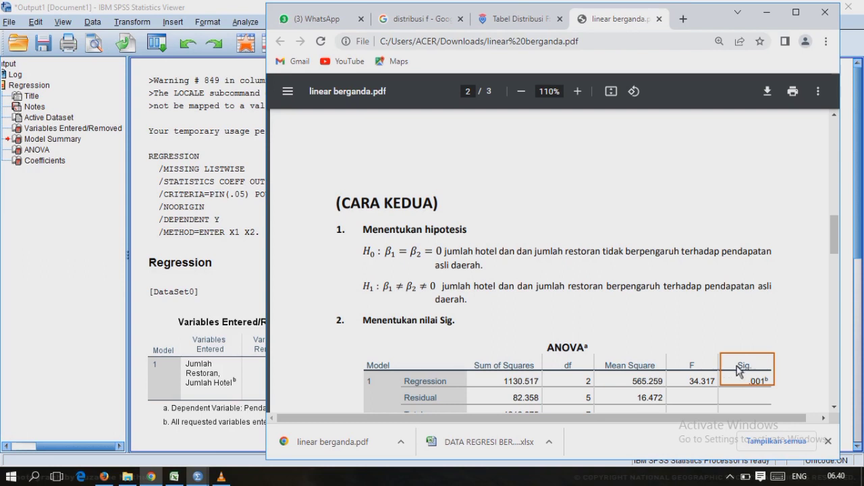
pyautogui.scroll(-3, 738, 370)
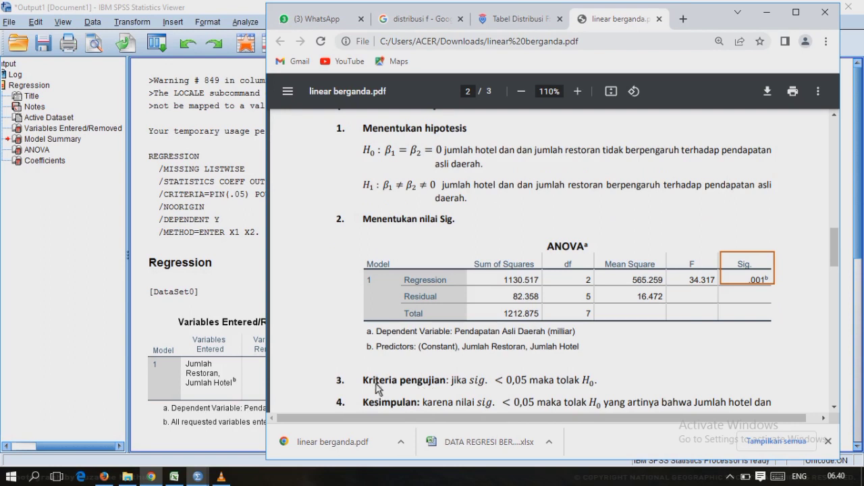
pyautogui.moveTo(366, 385); pyautogui.dragTo(521, 385)
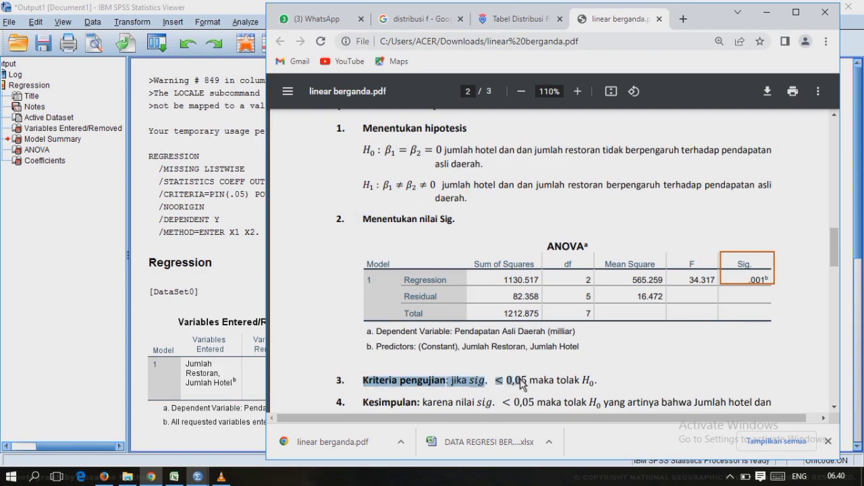
pyautogui.click(532, 387)
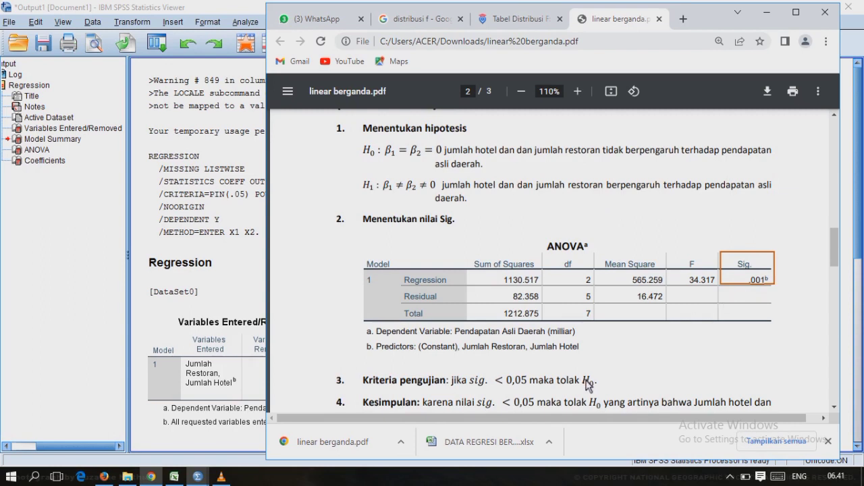
# Read the second method's conclusion and highlight the Sig. value in its ANOVA table
pyautogui.scroll(-1, 587, 385)
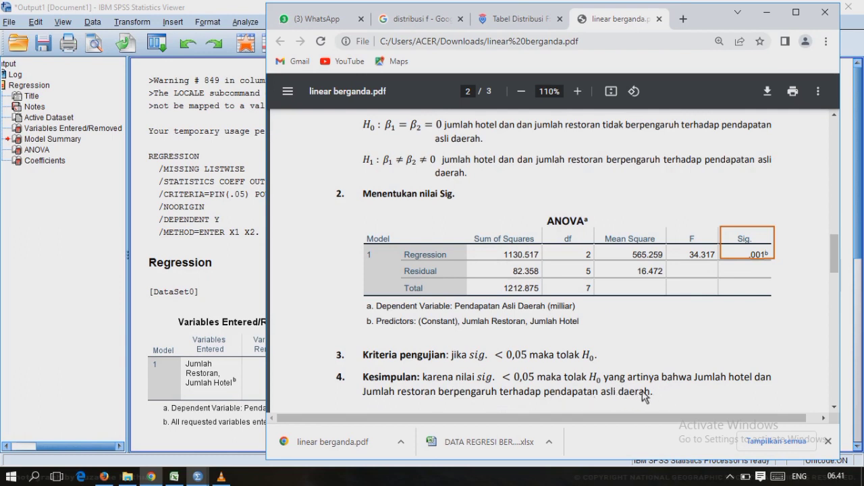
pyautogui.scroll(-1, 644, 396)
pyautogui.scroll(2, 645, 397)
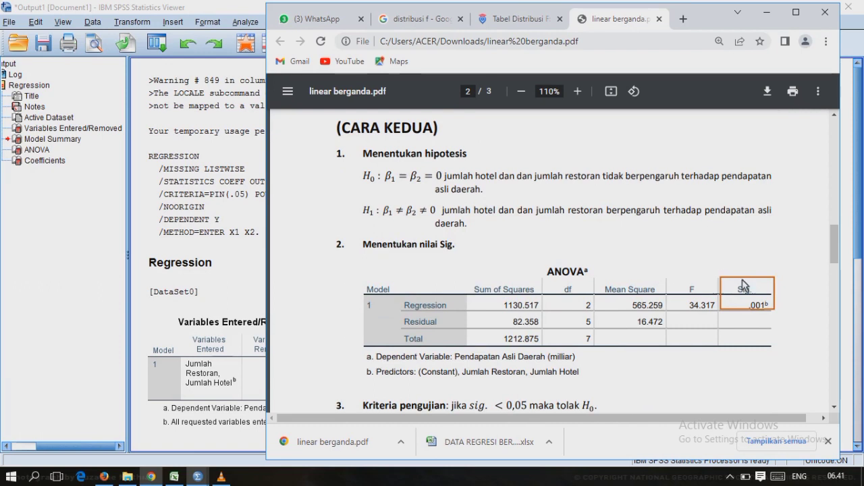
pyautogui.moveTo(743, 294); pyautogui.dragTo(770, 302)
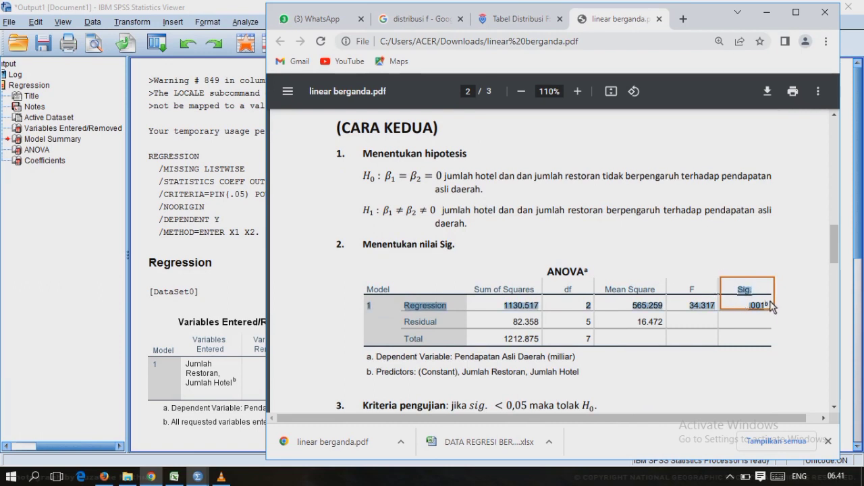
pyautogui.click(773, 306)
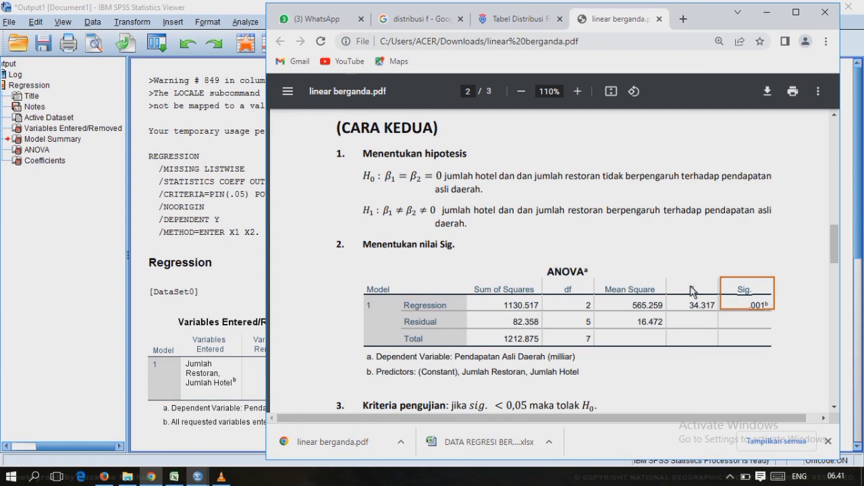
# Review the second method's criterion and conclusion in linear berganda.pdf, and highlight its H0 and H1 hypotheses
pyautogui.scroll(-3, 692, 292)
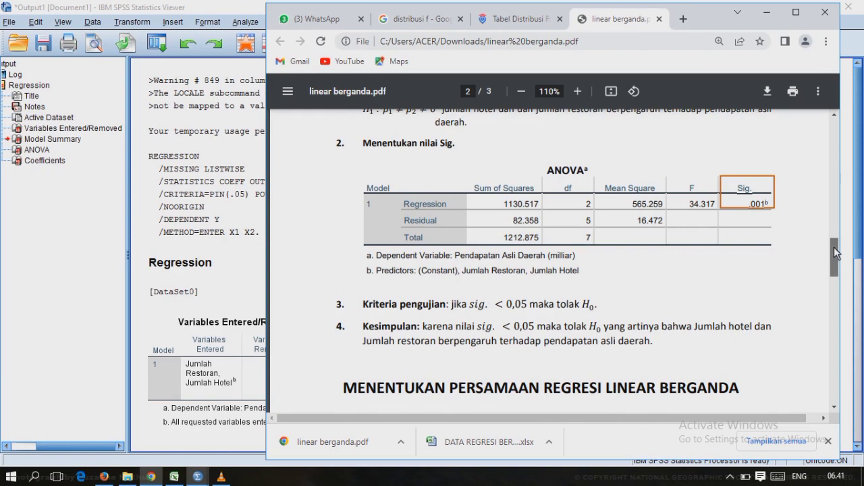
pyautogui.scroll(3, 835, 252)
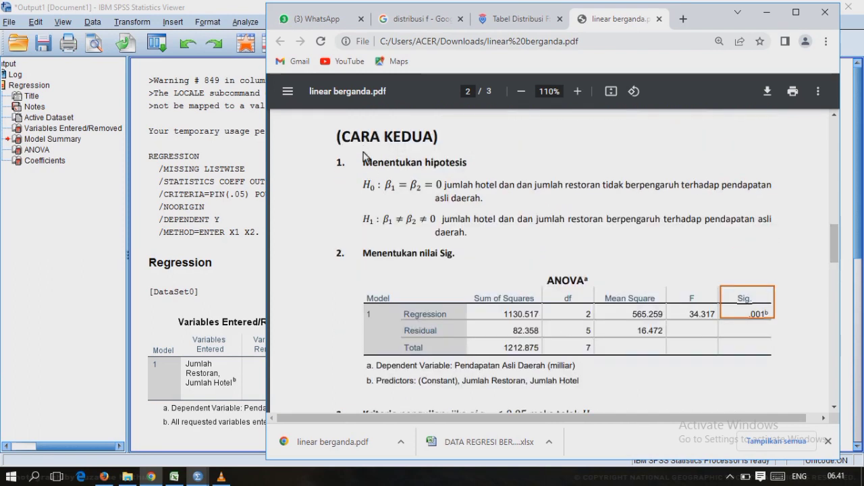
pyautogui.moveTo(419, 198); pyautogui.dragTo(466, 236)
pyautogui.click(464, 235)
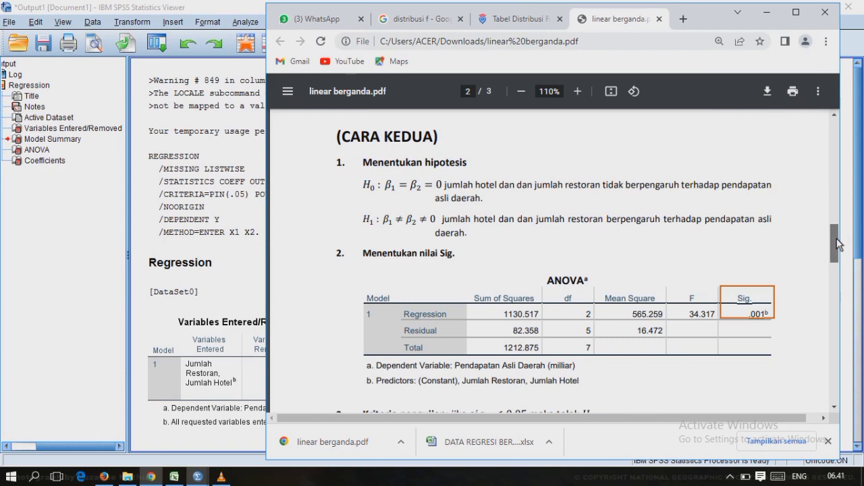
# Read the "MENENTUKAN PERSAMAAN REGRESI LINEAR BERGANDA" section, highlighting its heading and examining the Coefficients table
pyautogui.moveTo(837, 245); pyautogui.dragTo(837, 281)
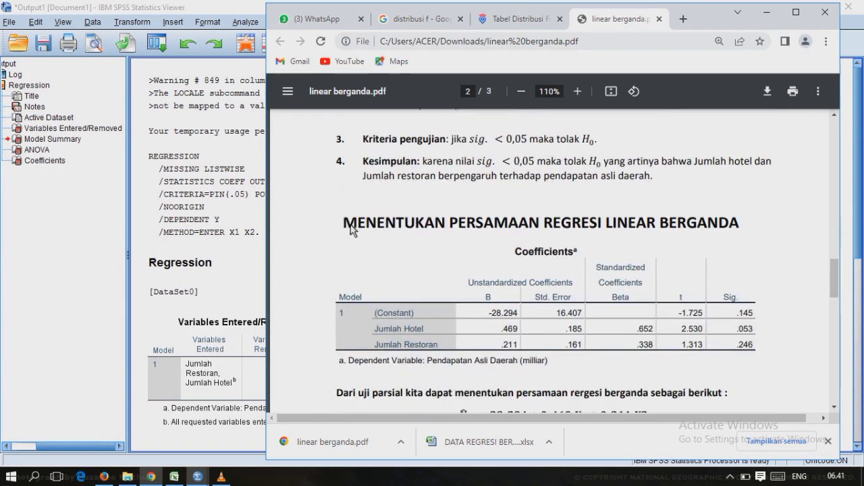
pyautogui.moveTo(351, 229); pyautogui.dragTo(716, 226)
pyautogui.click(563, 230)
pyautogui.click(716, 227)
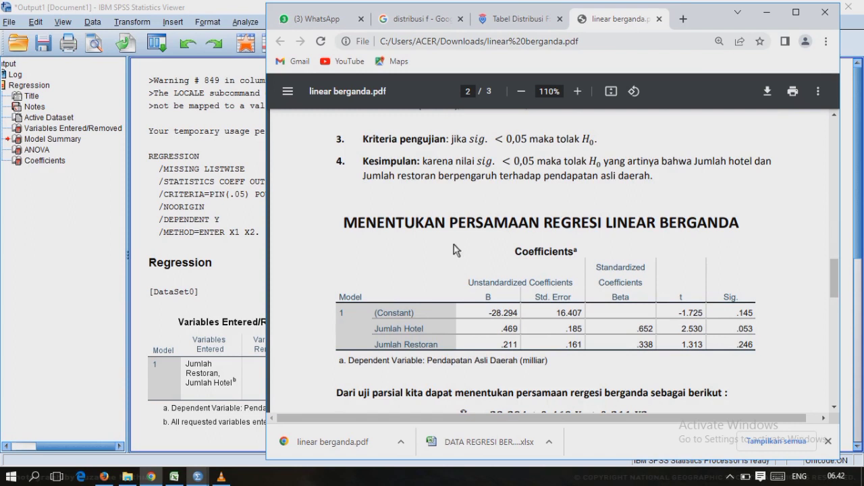
pyautogui.doubleClick(532, 255)
pyautogui.click(536, 305)
pyautogui.scroll(-2, 644, 320)
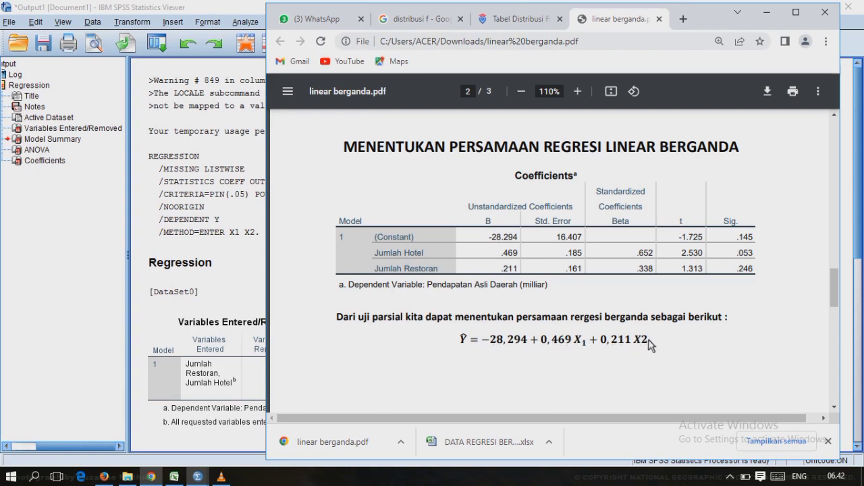
# Highlight the regression equation for Ŷ and compare it with the Coefficients table and the labelled version on page 3
pyautogui.moveTo(650, 346); pyautogui.dragTo(511, 345)
pyautogui.click(511, 344)
pyautogui.moveTo(647, 345); pyautogui.dragTo(472, 343)
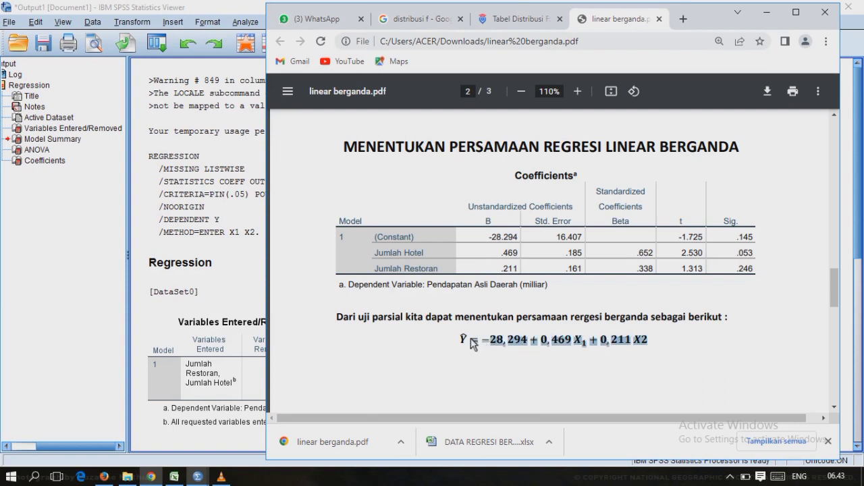
pyautogui.click(467, 343)
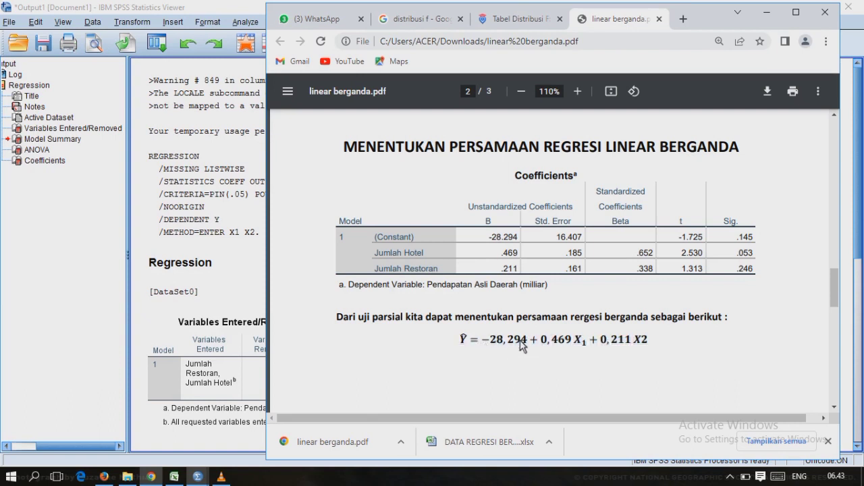
pyautogui.scroll(-2, 521, 346)
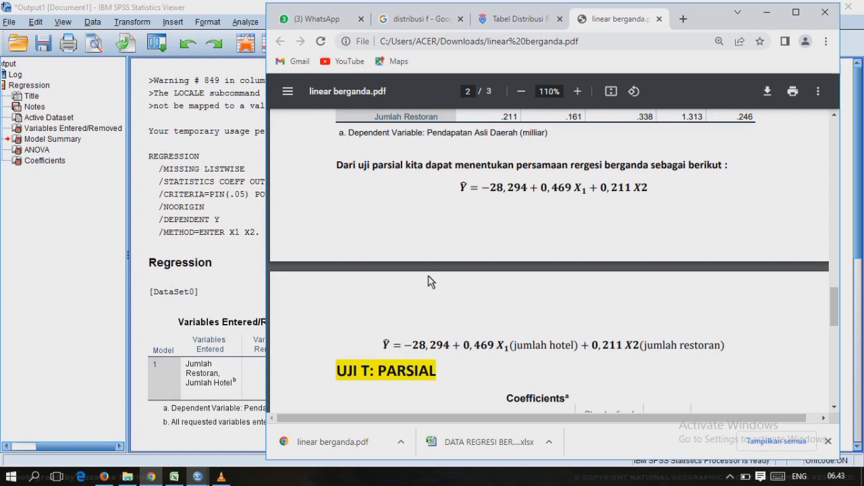
pyautogui.scroll(3, 430, 281)
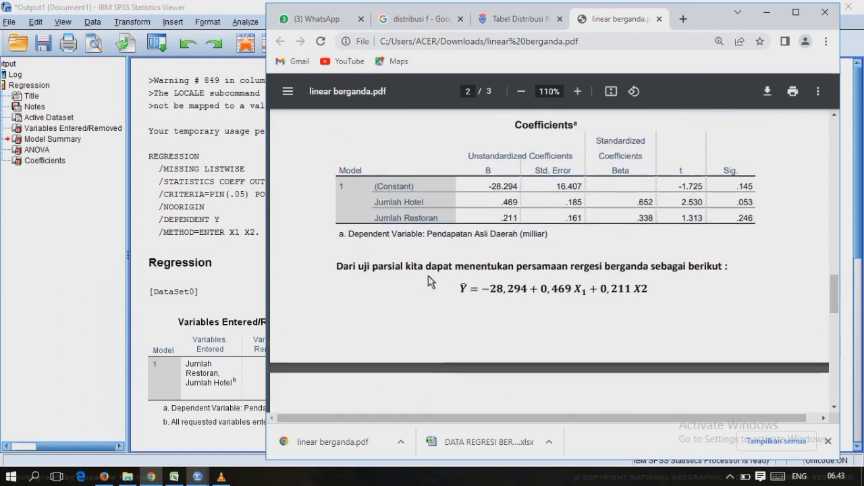
pyautogui.scroll(2, 430, 281)
pyautogui.scroll(-4, 428, 278)
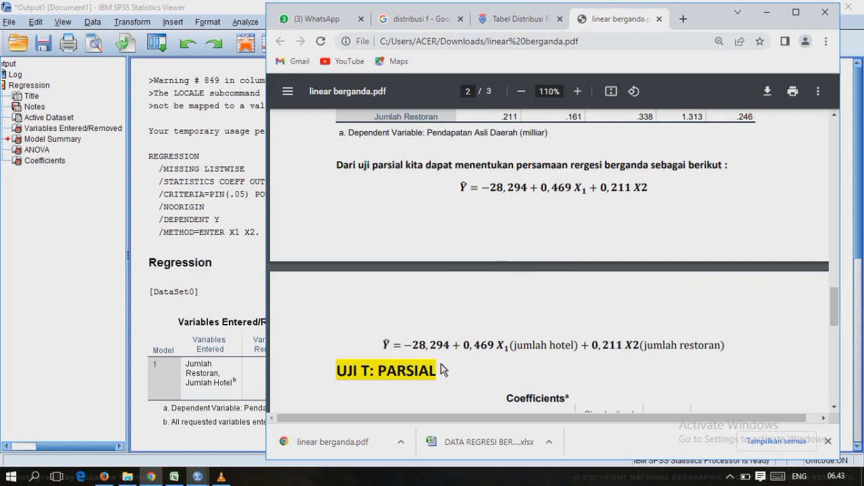
# Read the "UJI T: PARSIAL" section on page 3, comparing the hotel and restaurant Sig. values with the two conclusions
pyautogui.scroll(-3, 442, 370)
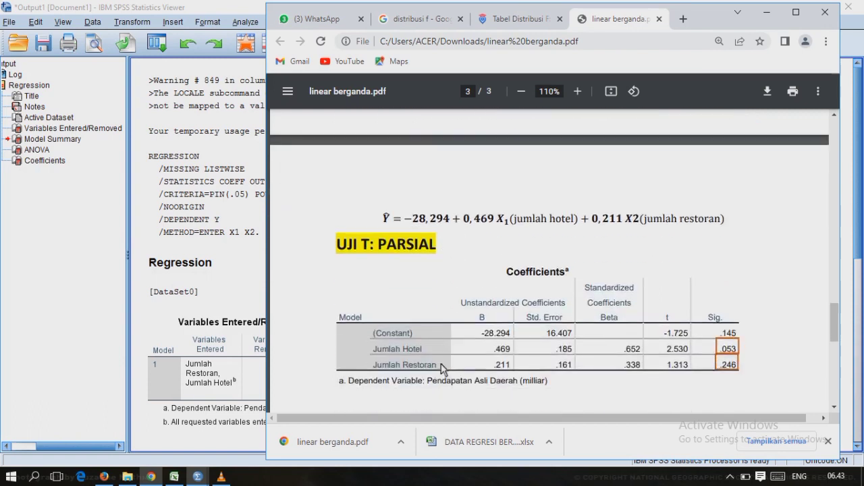
pyautogui.scroll(-1, 396, 319)
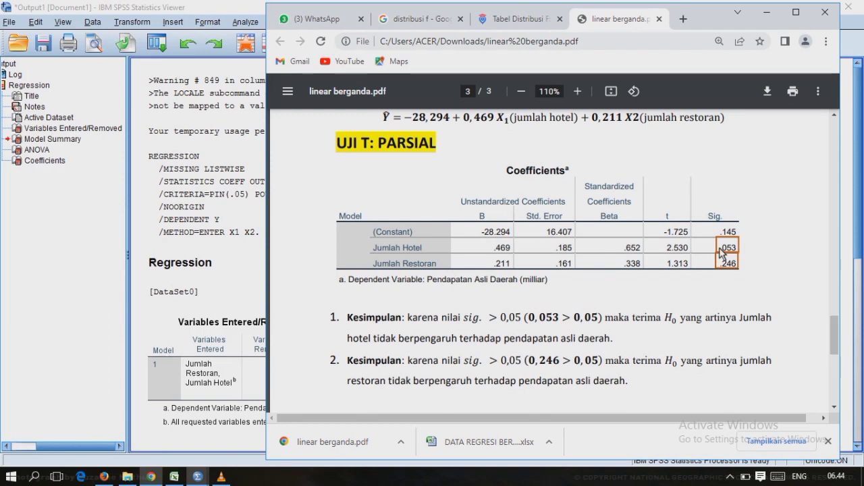
pyautogui.scroll(-2, 720, 251)
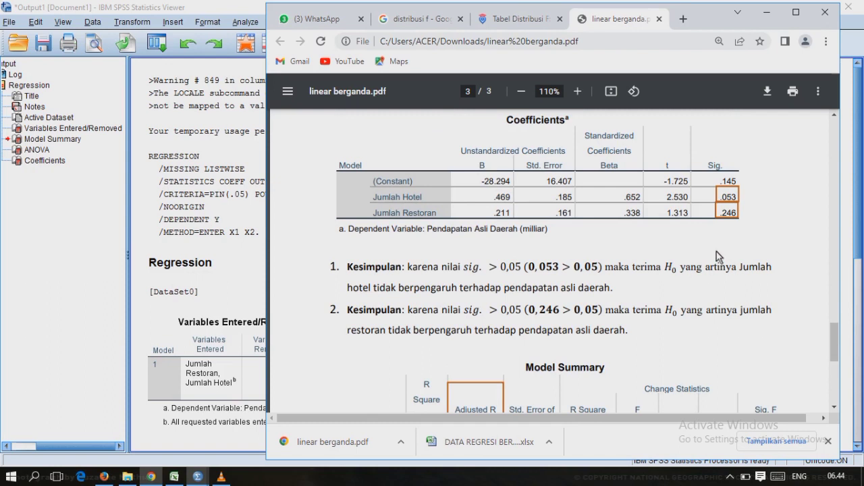
pyautogui.scroll(2, 730, 198)
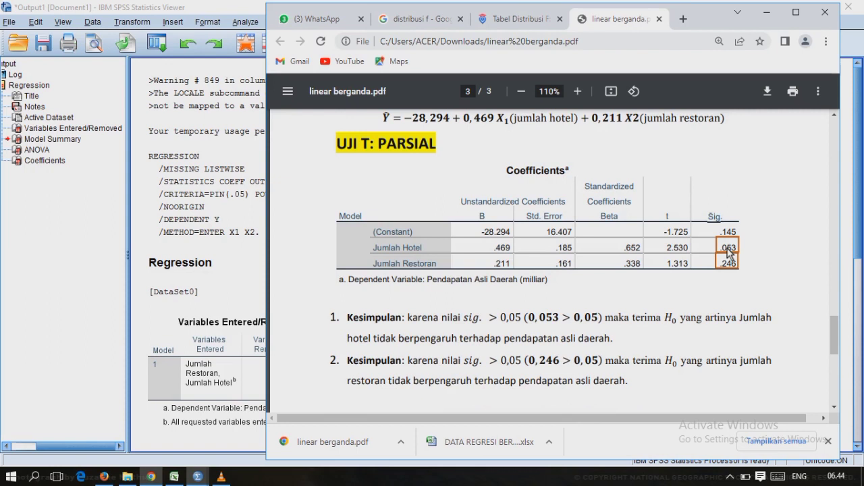
pyautogui.scroll(-1, 728, 252)
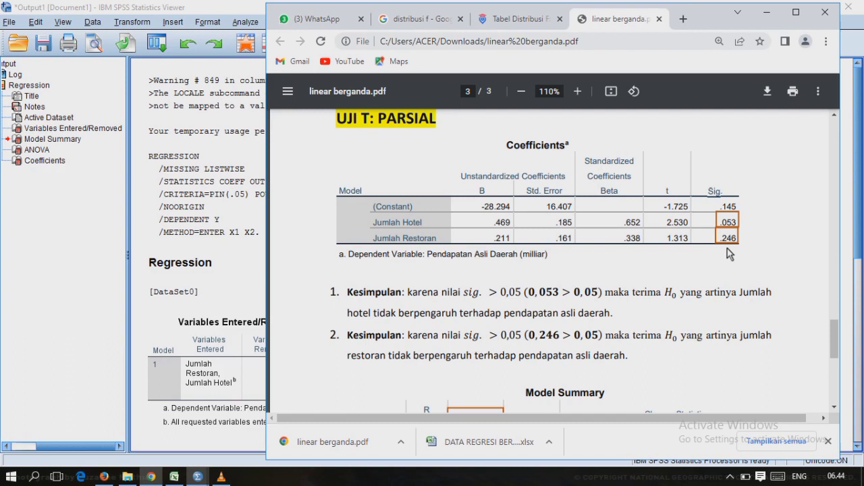
pyautogui.scroll(-1, 727, 252)
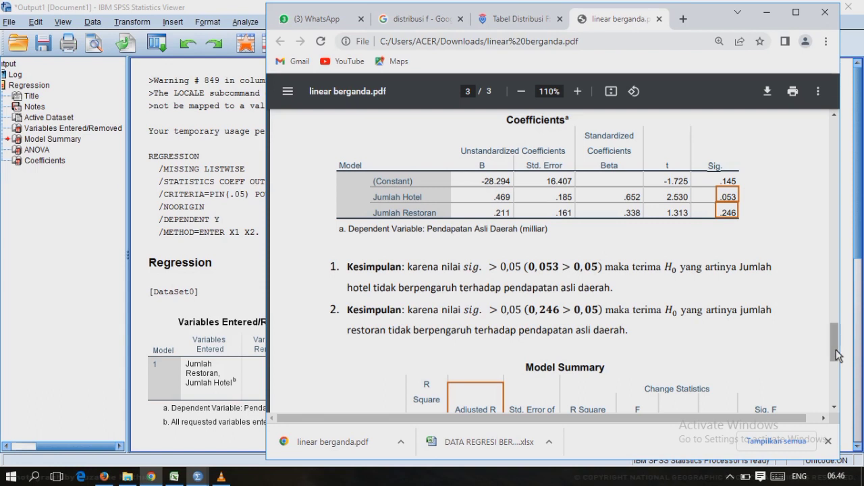
# Examine the Model Summary table and its interpretation at the end of page 3, highlighting the Adjusted R Square column
pyautogui.moveTo(837, 358)
pyautogui.mouseDown()
pyautogui.moveTo(834, 316)
pyautogui.moveTo(837, 354)
pyautogui.mouseUp()
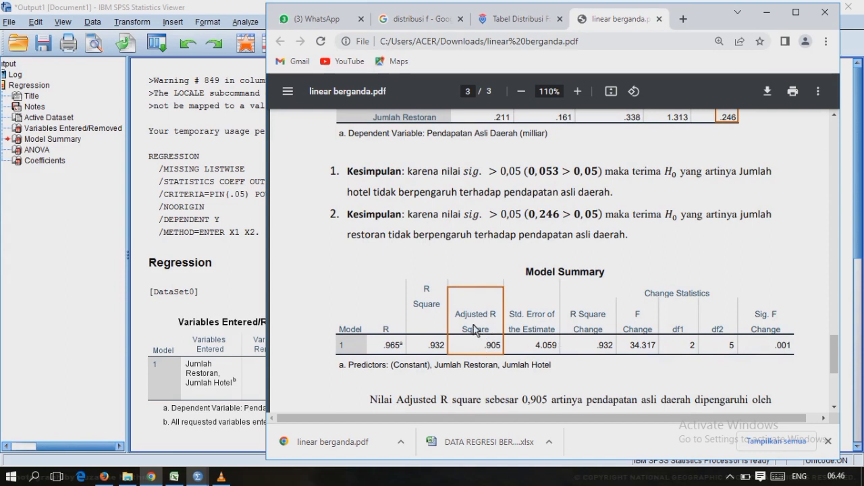
pyautogui.scroll(-2, 484, 350)
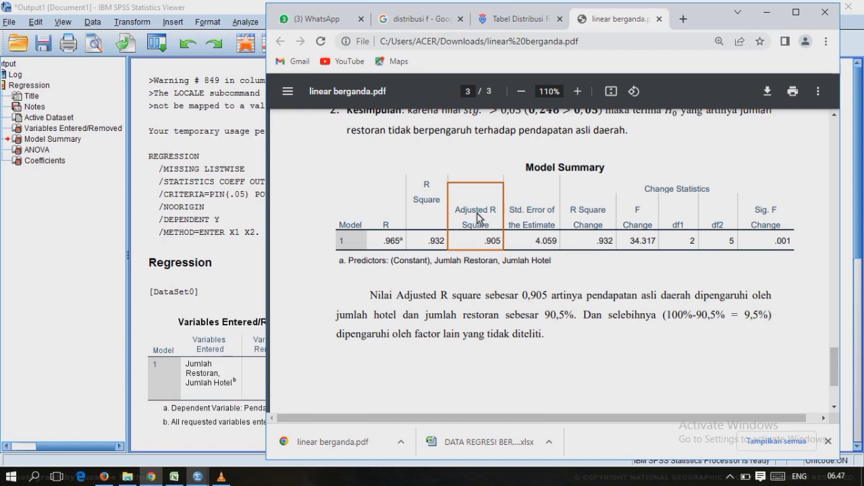
pyautogui.moveTo(457, 210); pyautogui.dragTo(489, 241)
pyautogui.click(489, 240)
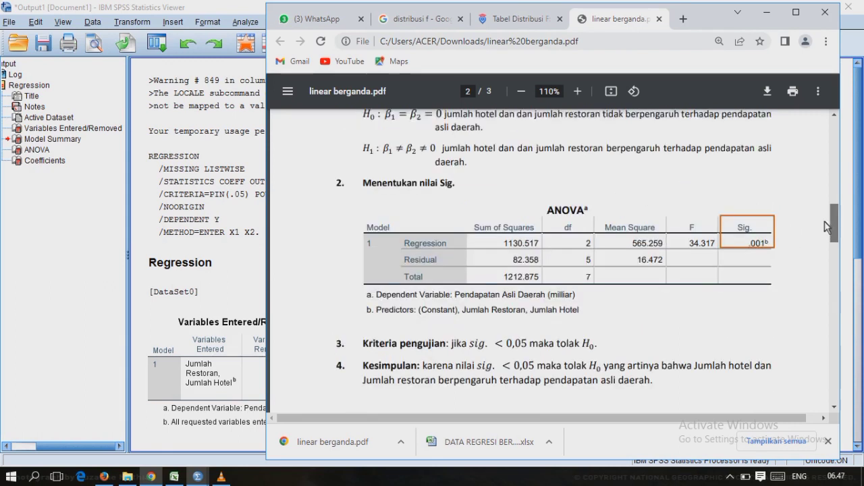
# Return to section 5 of the first F-test method on page 1 and highlight part of its conclusion
pyautogui.moveTo(827, 222); pyautogui.dragTo(824, 183)
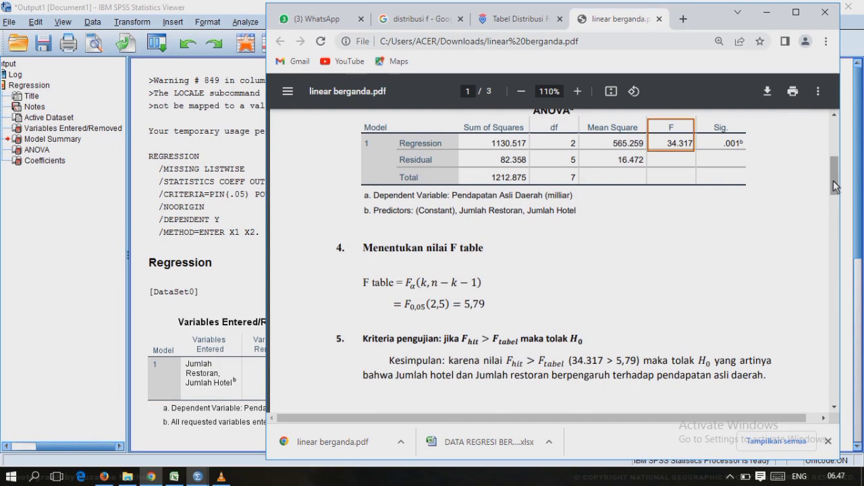
pyautogui.moveTo(834, 177); pyautogui.dragTo(832, 140)
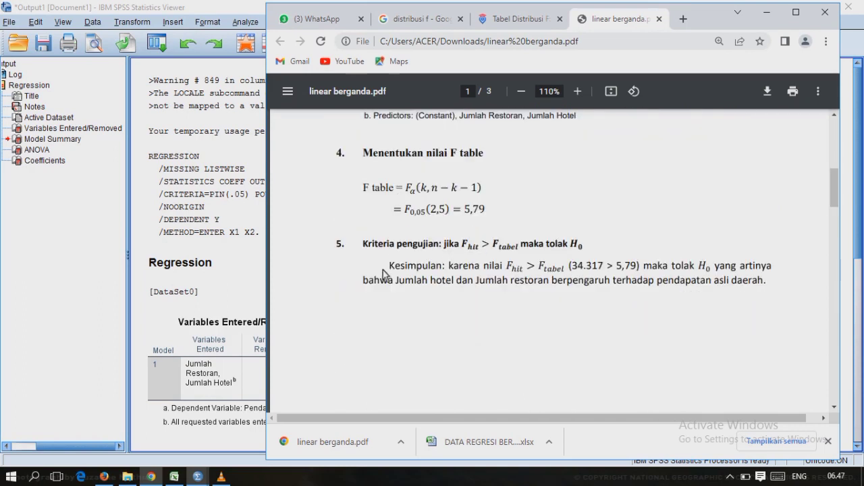
pyautogui.moveTo(597, 269); pyautogui.dragTo(378, 283)
pyautogui.click(609, 286)
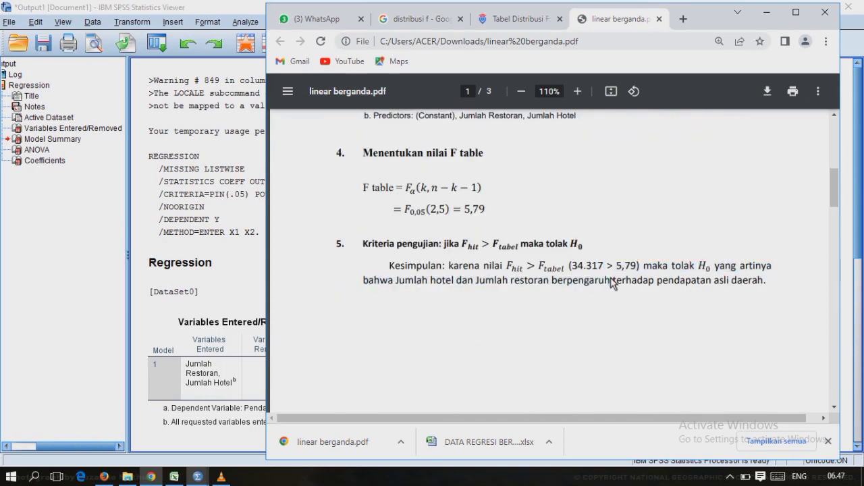